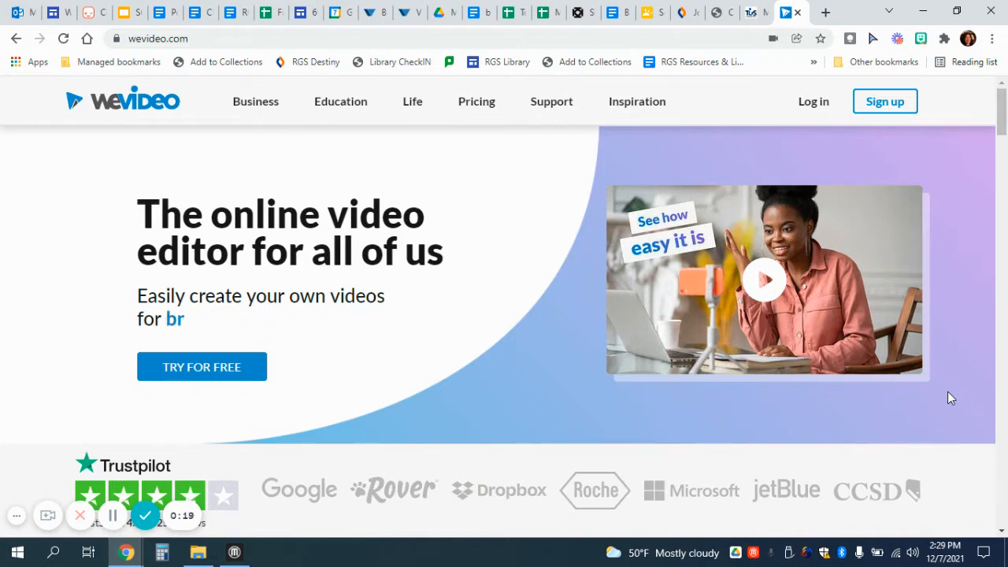
- Log in to WeVideo with a Google account to reach the dashboard
click(889, 107)
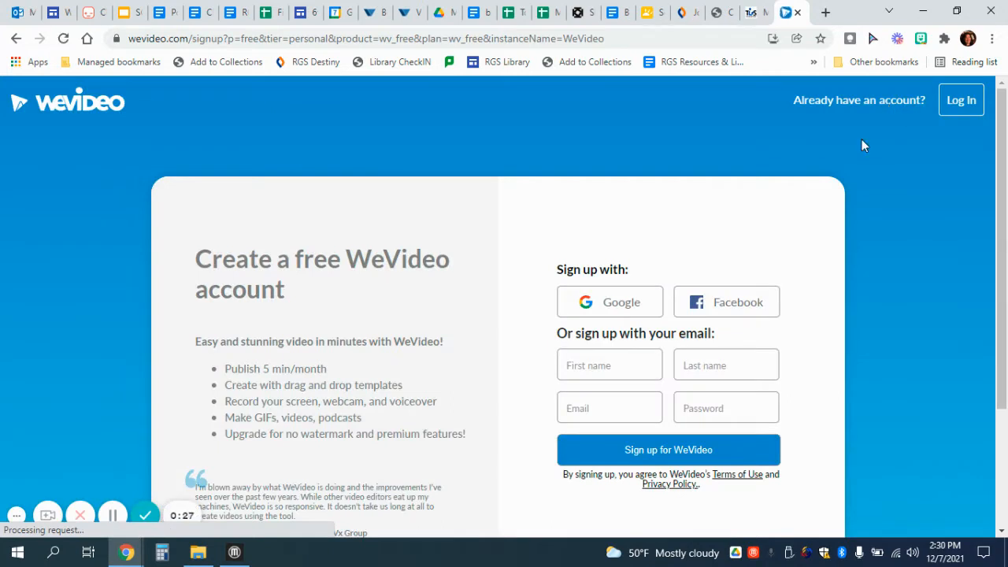
click(959, 116)
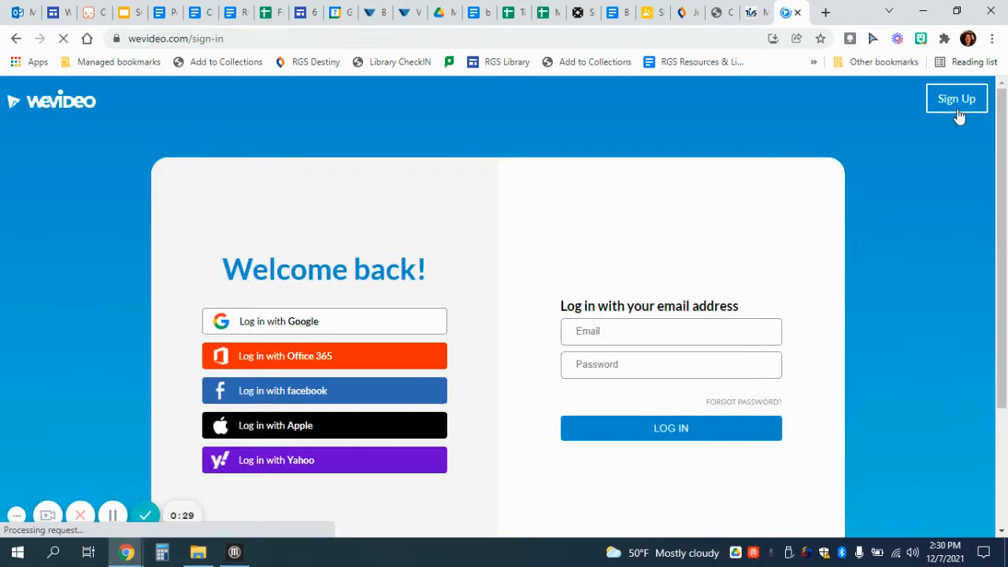
click(341, 328)
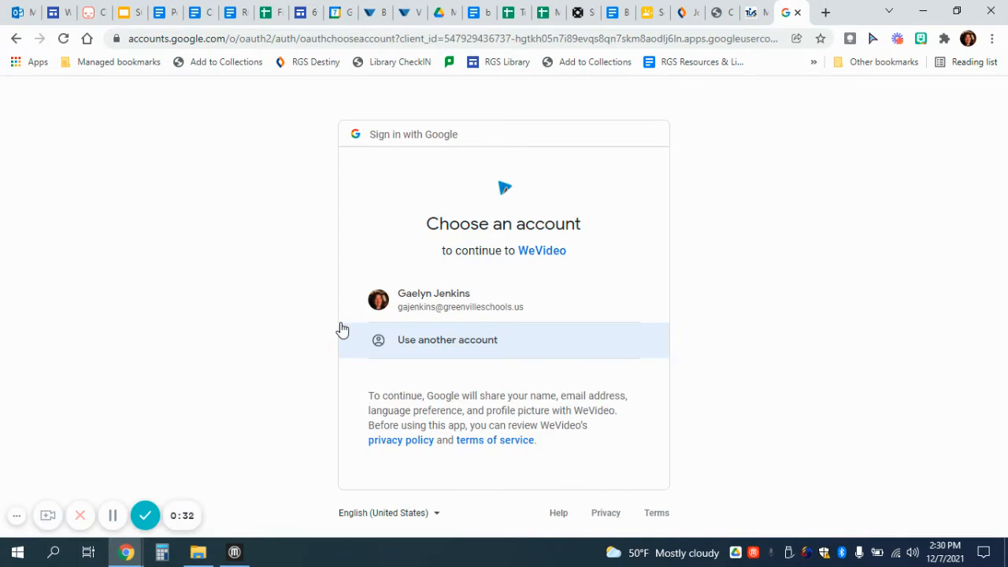
click(446, 315)
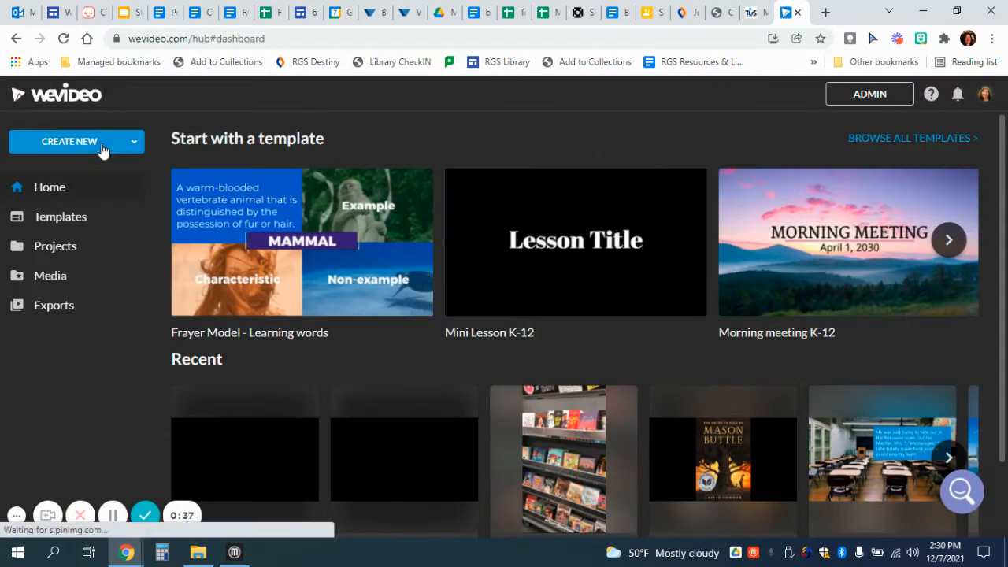
- Create a new Horizontal 16:9 video from the CREATE NEW menu
click(135, 142)
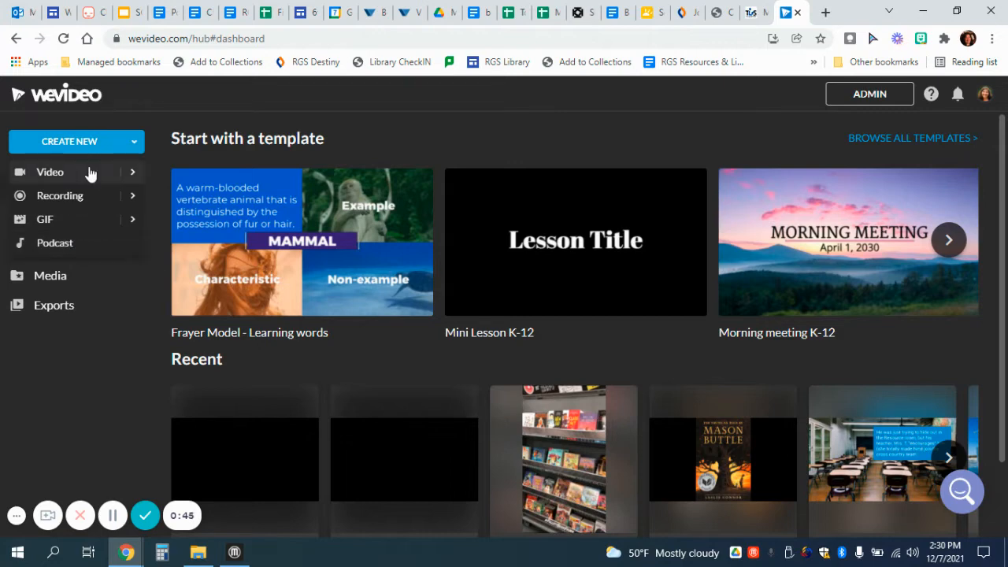
mouse_move(126, 174)
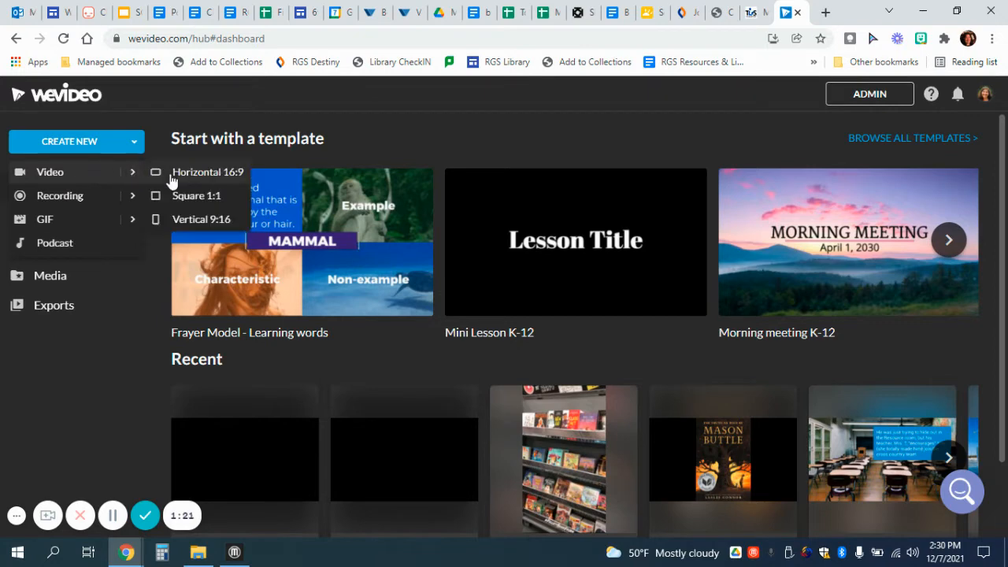
click(173, 177)
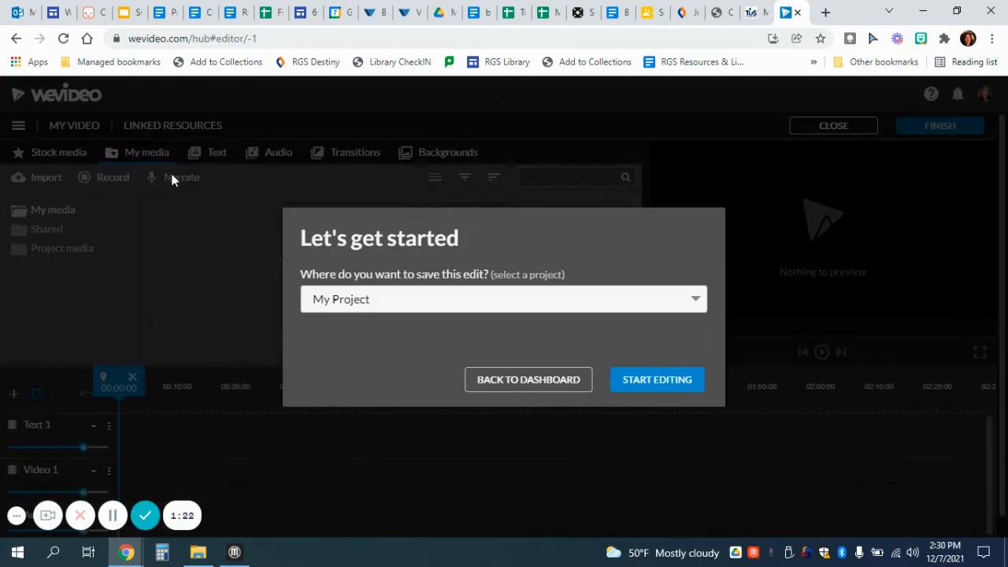
- Start editing in My Project and scroll down to reveal the Audio 1 track
click(656, 379)
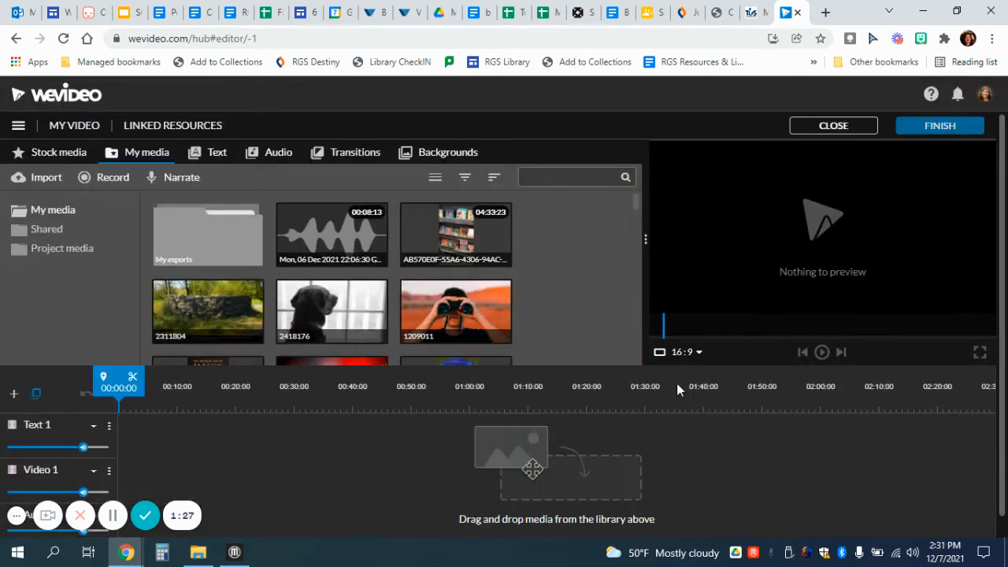
scroll(584, 336, down, 1)
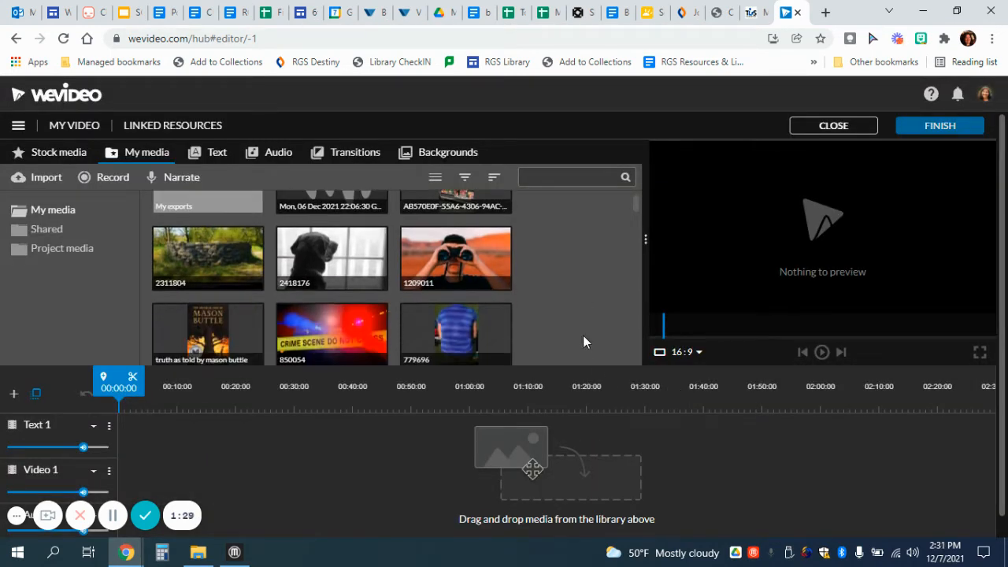
scroll(584, 337, up, 1)
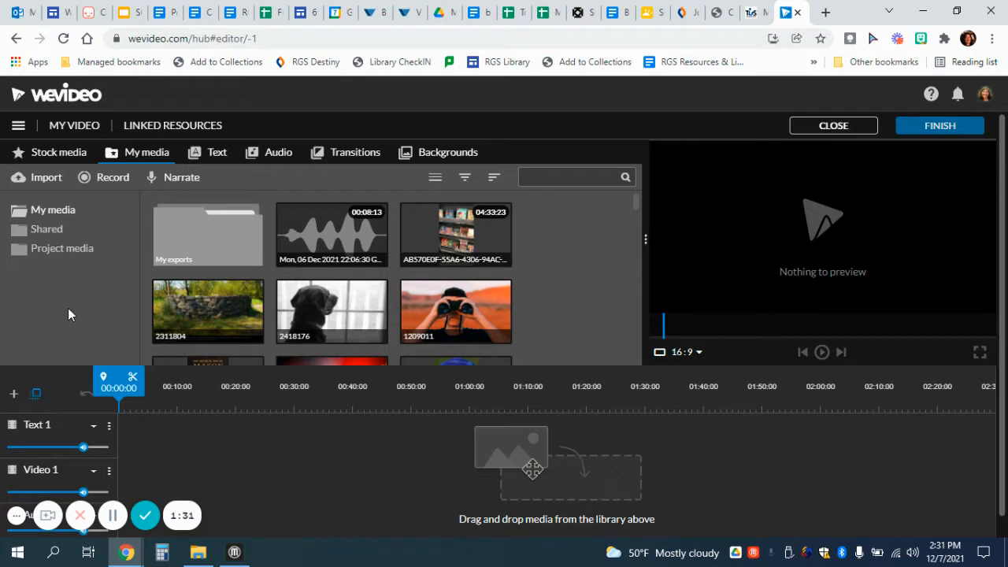
scroll(68, 308, down, 1)
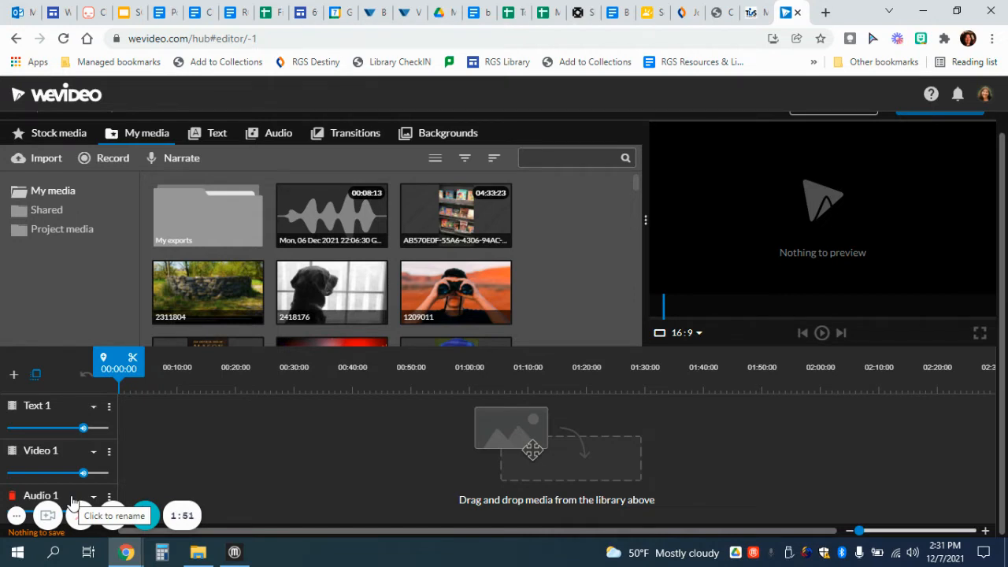
- Add the Changes music track to Audio 1, then switch the library to Stock media
click(272, 137)
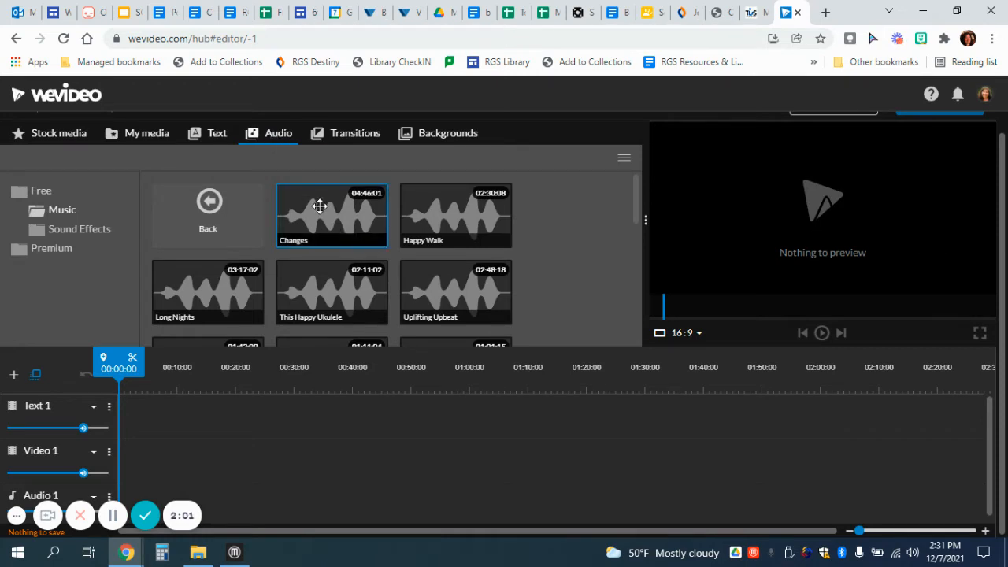
drag(319, 206, 187, 514)
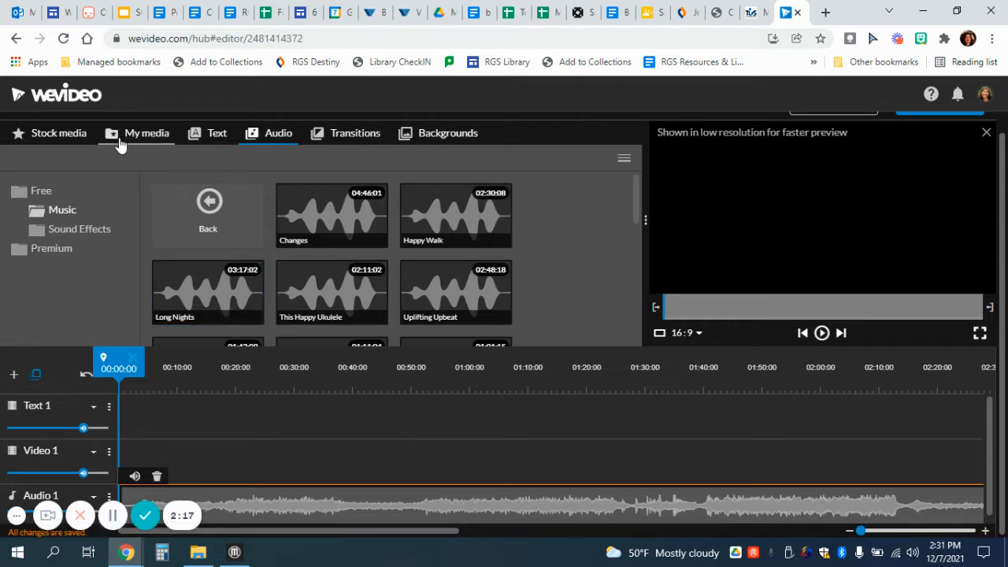
click(157, 147)
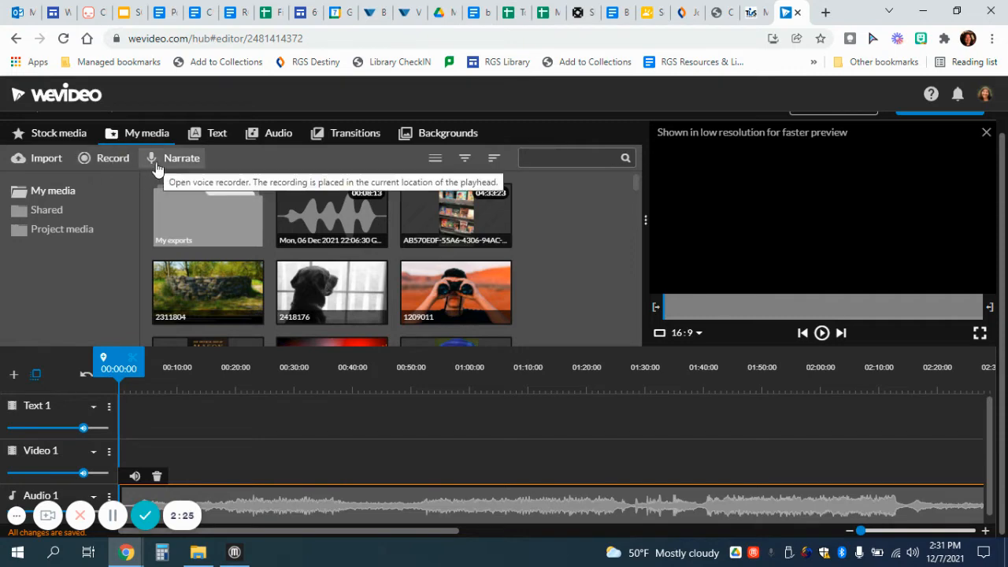
click(63, 143)
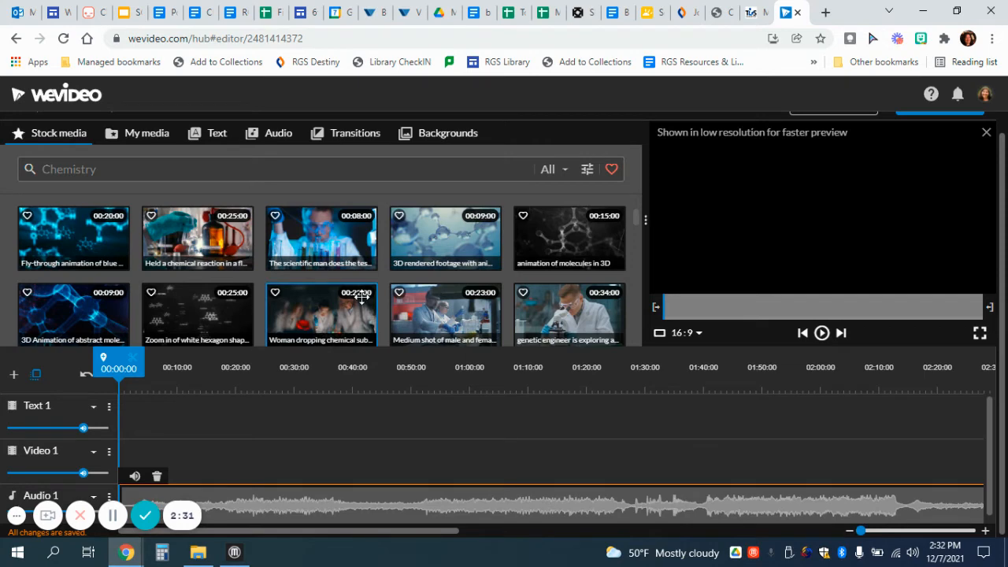
- Filter stock media to Videos and place the scientist test-tube clip on Video 1
scroll(361, 296, down, 8)
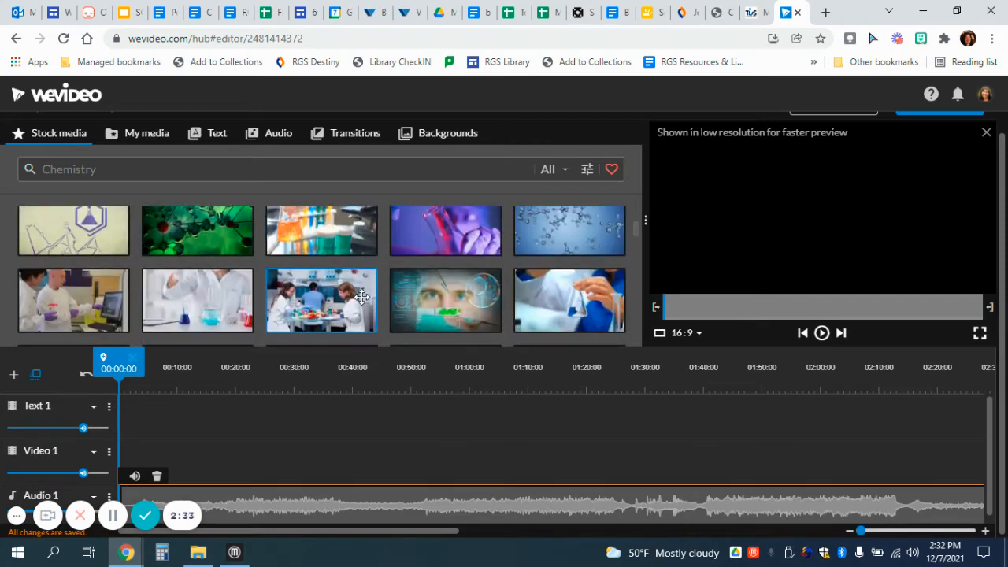
scroll(362, 296, down, 8)
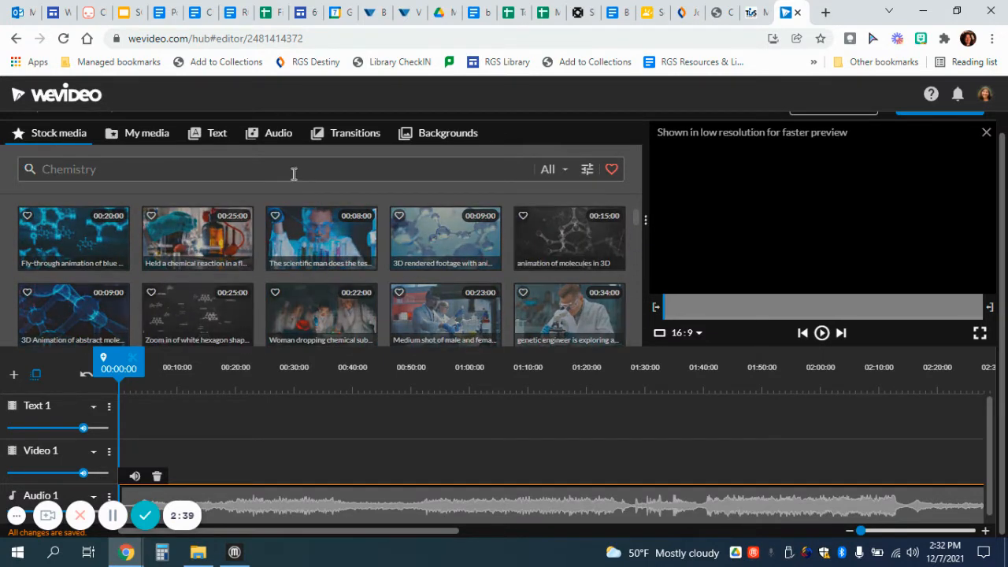
click(554, 169)
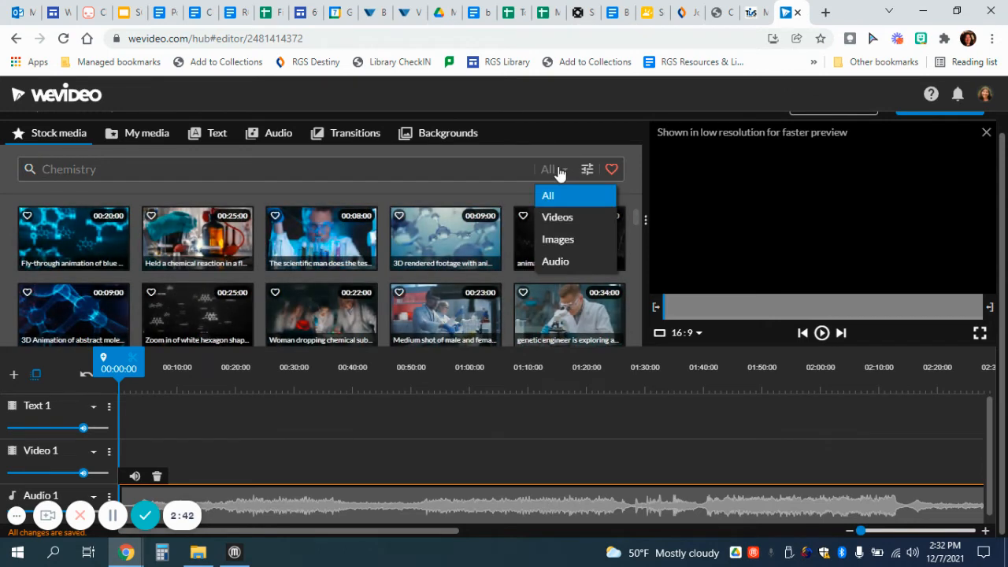
click(565, 217)
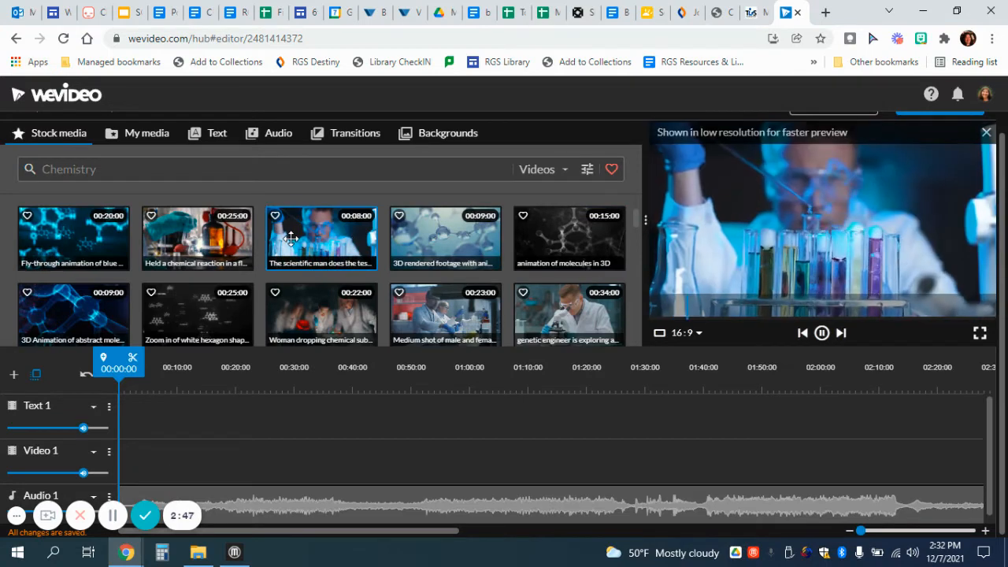
drag(289, 239, 170, 469)
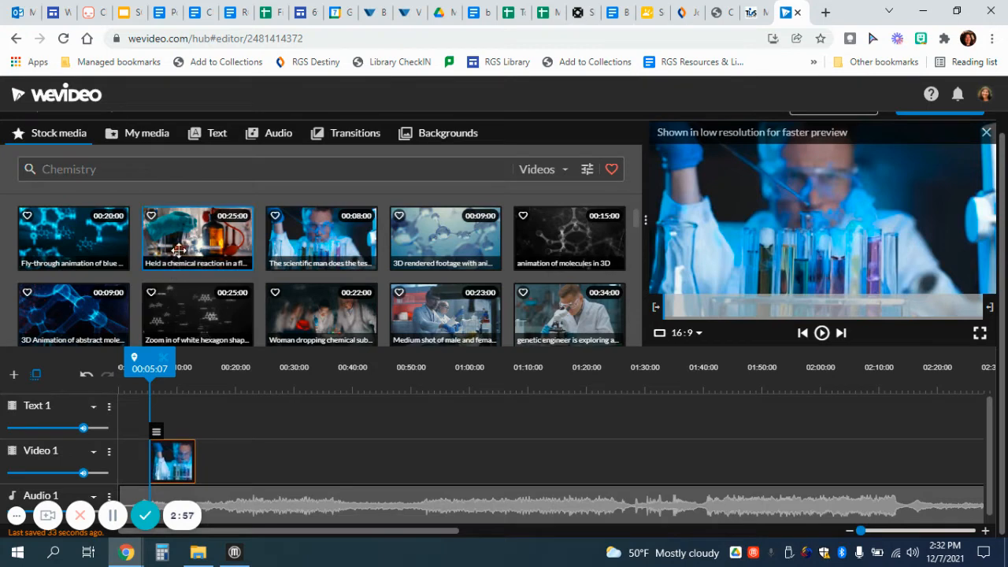
click(211, 141)
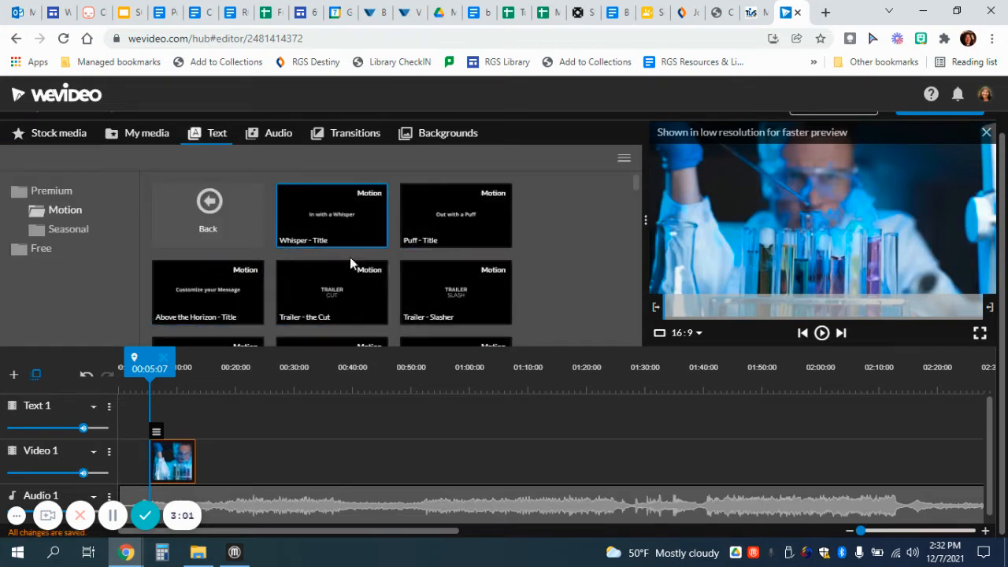
- Preview the Badda Boom motion title and drop it at 00:00 on Text 1
scroll(355, 283, down, 3)
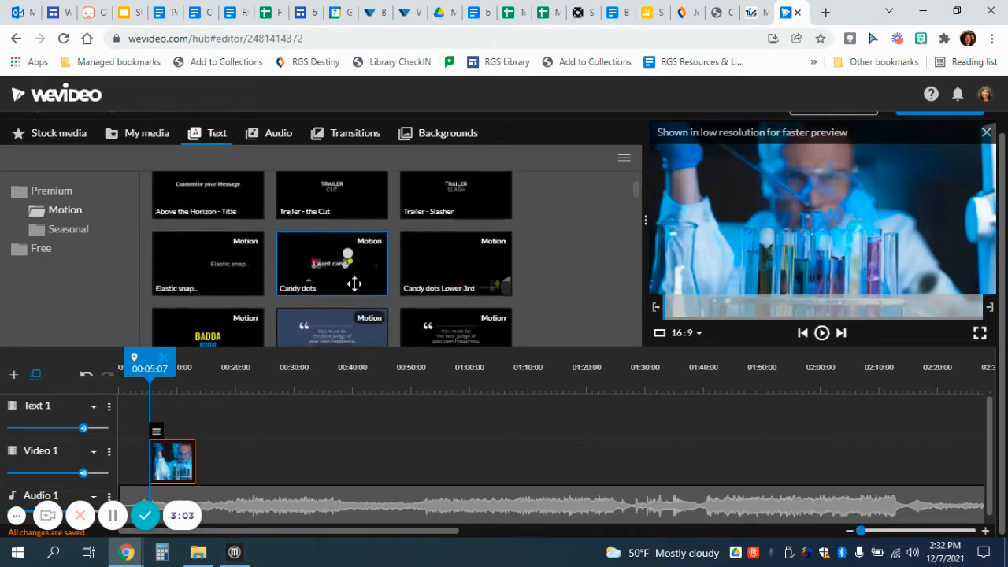
click(209, 313)
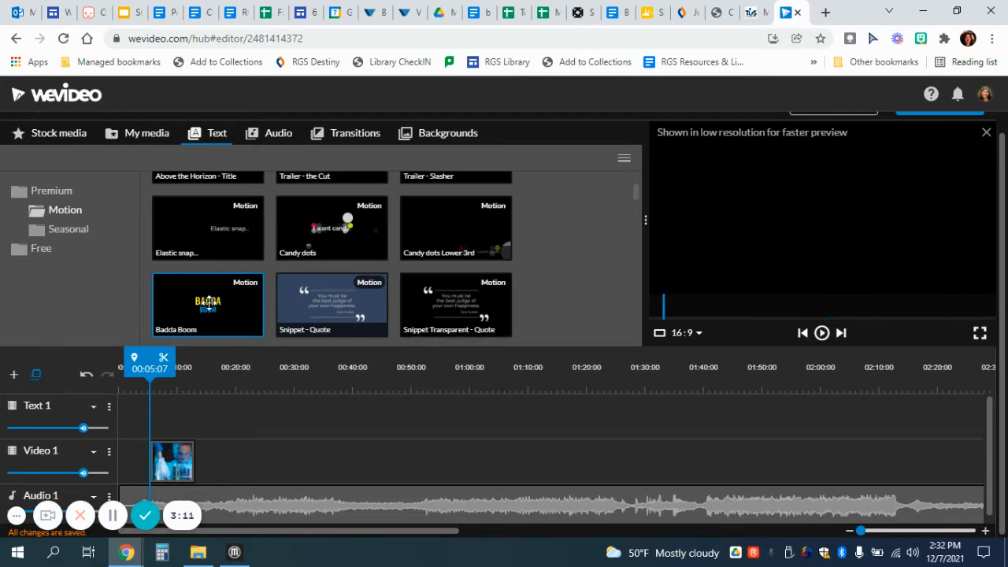
drag(208, 303, 129, 418)
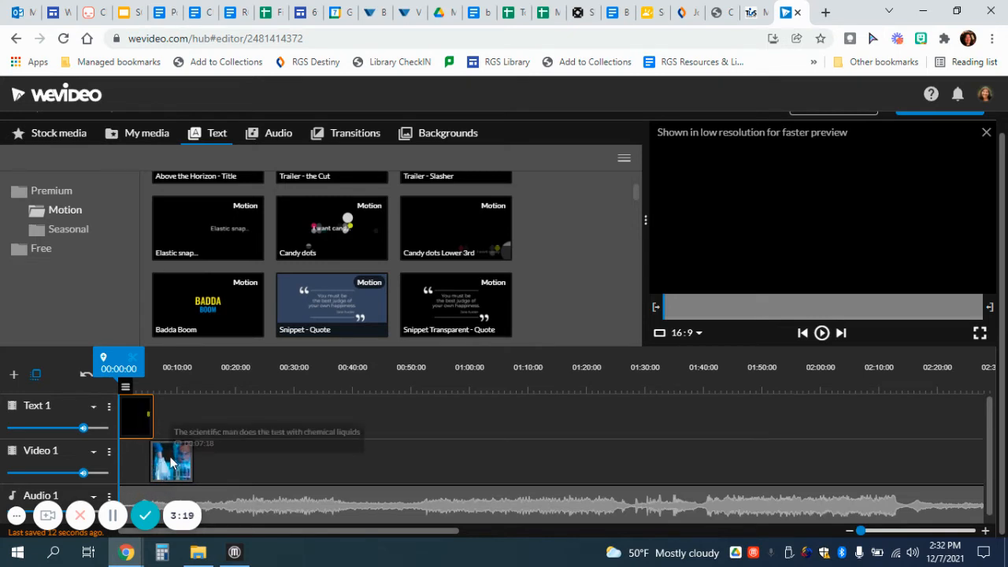
- Change the title lines to 'Sample' and 'Title', preview the animation, and save changes
double_click(137, 423)
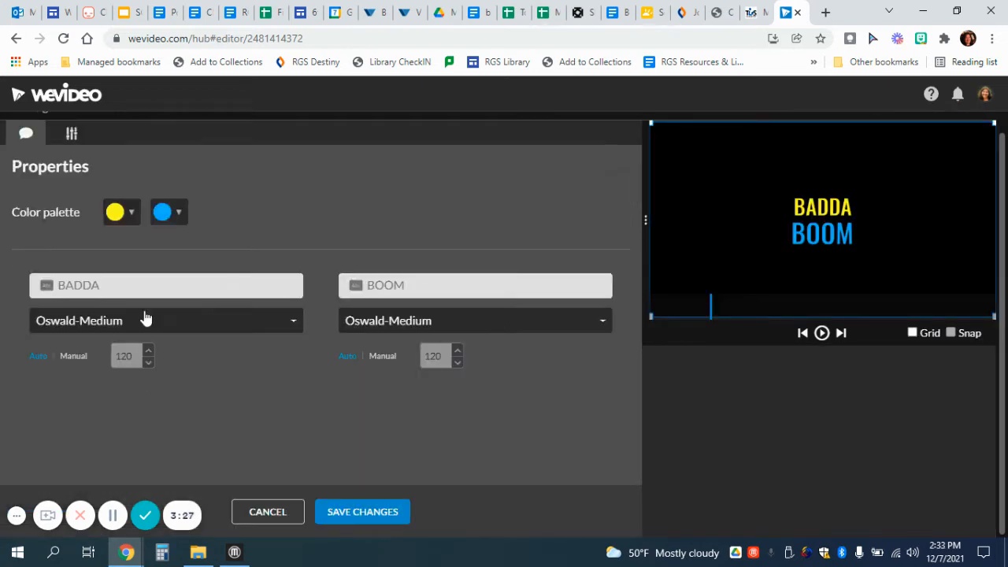
click(142, 283)
text(Sample)
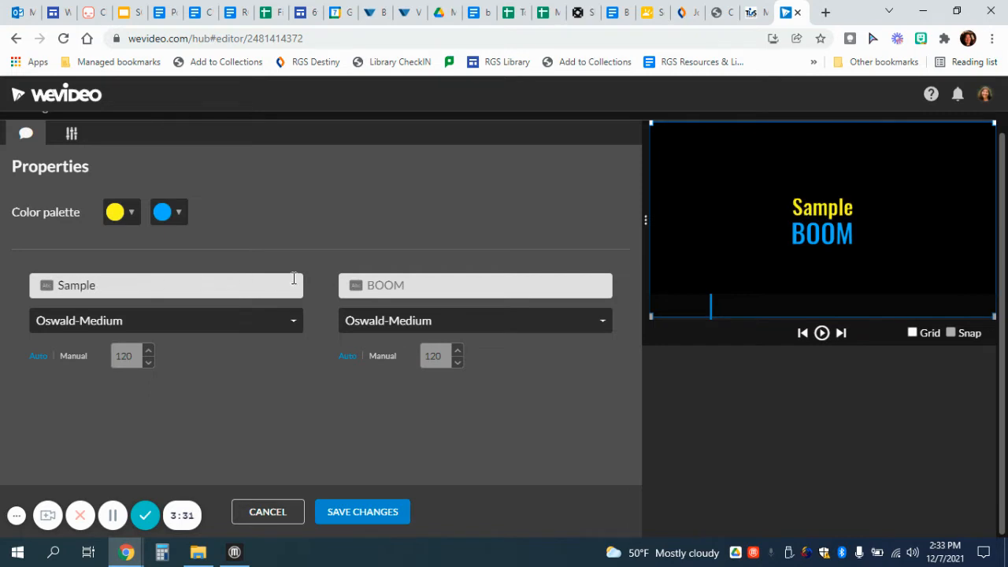
click(400, 288)
text(Title)
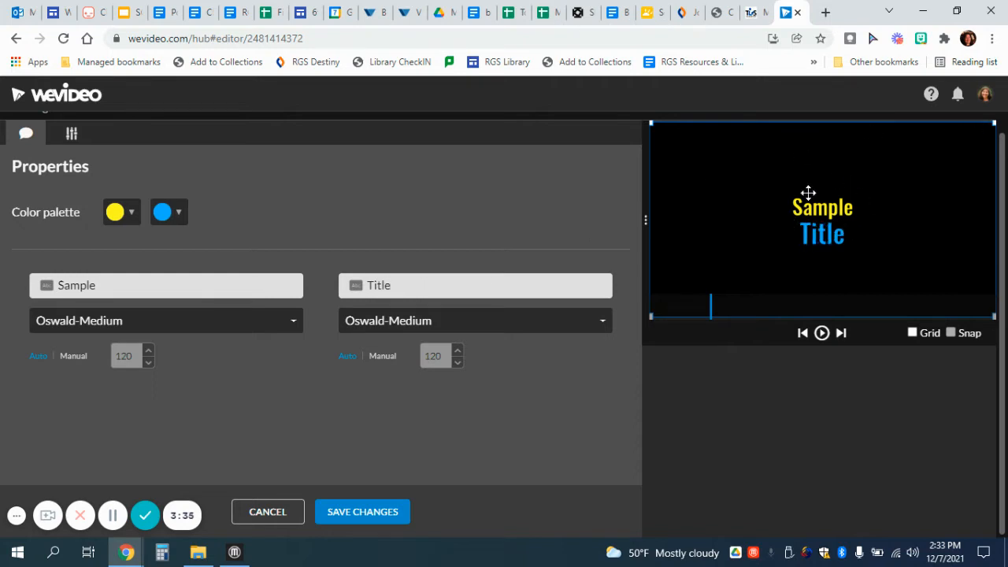
click(822, 334)
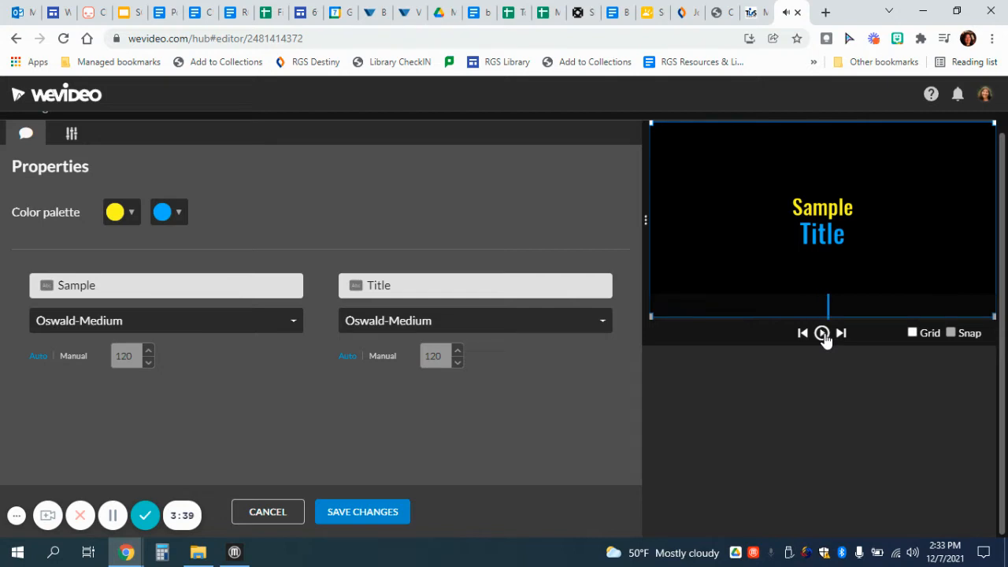
click(822, 334)
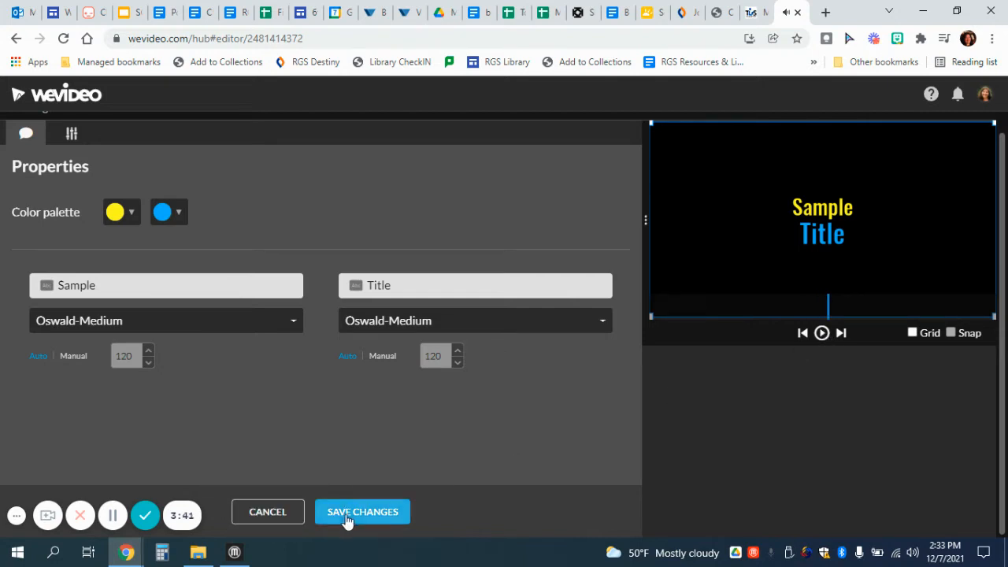
click(367, 514)
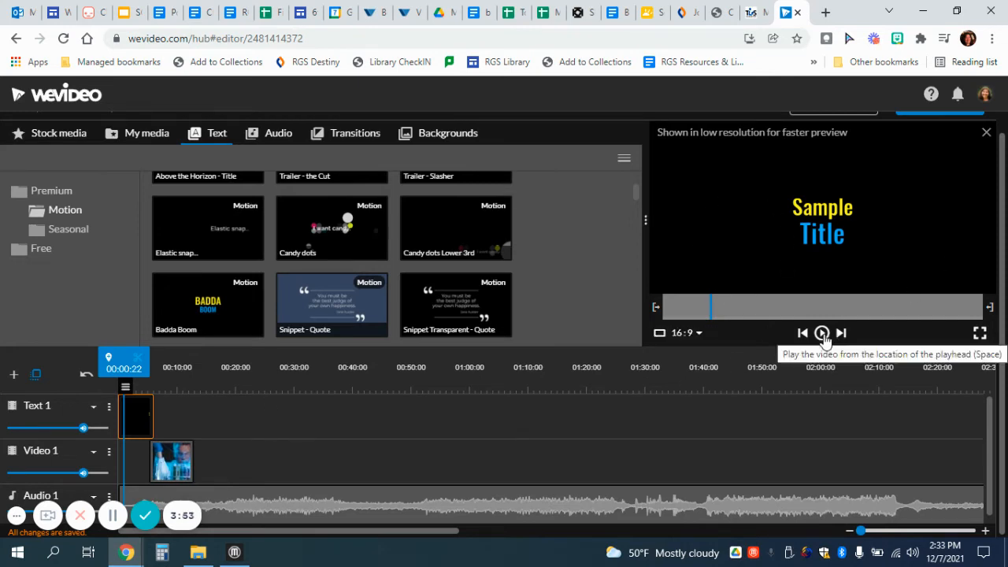
- Play and stop the project, then zoom in on the timeline and scroll back to the start
mouse_move(125, 401)
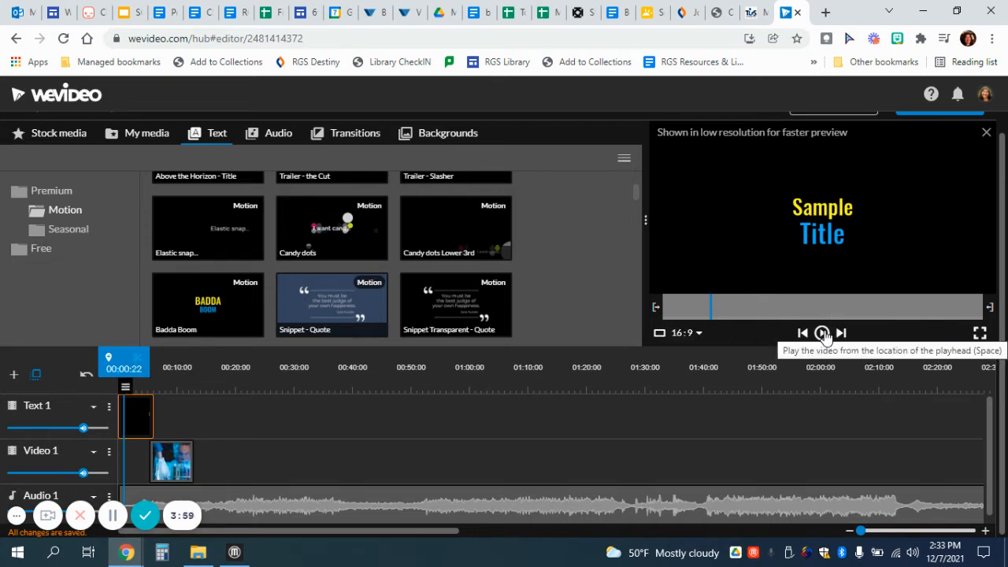
click(822, 333)
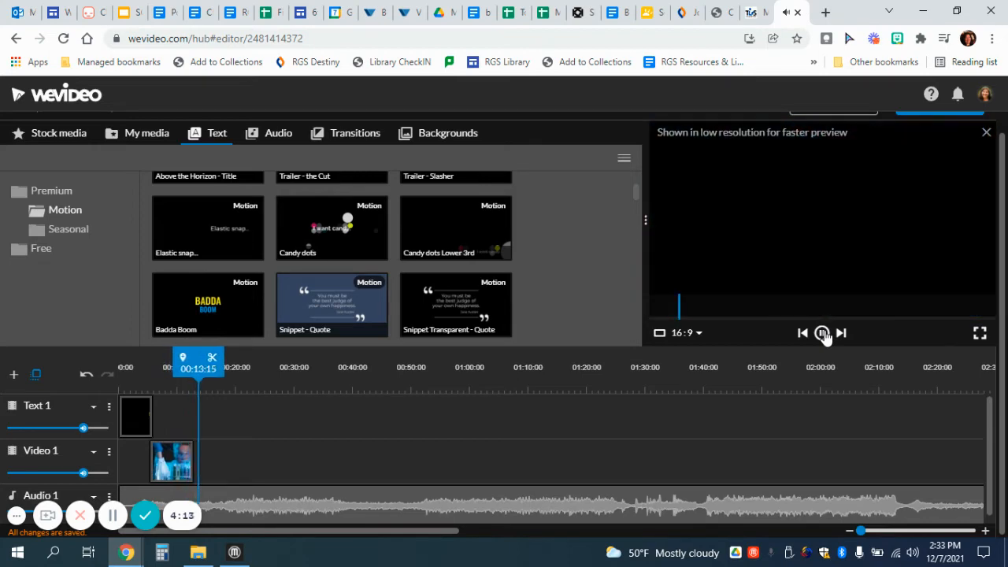
click(823, 334)
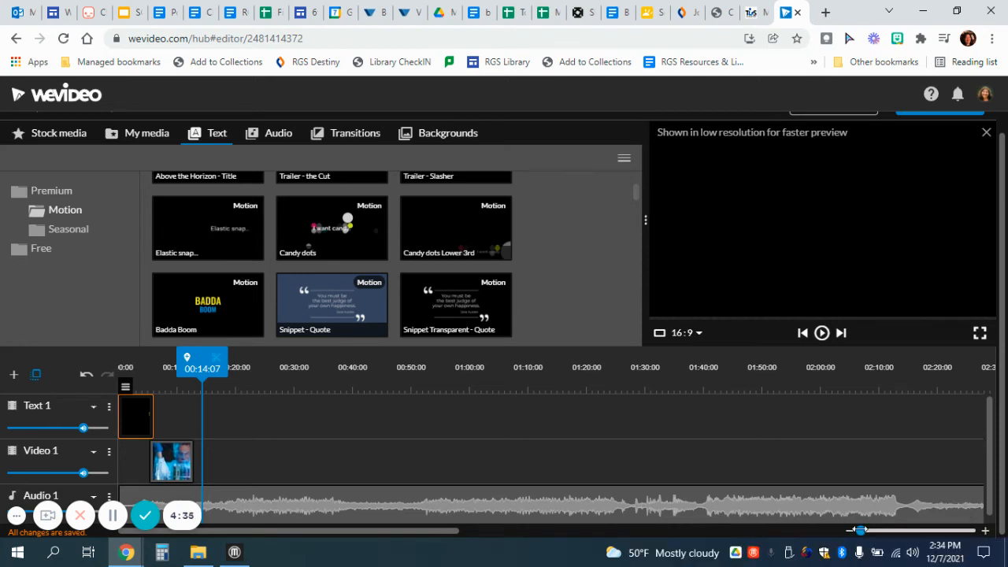
drag(860, 531, 890, 530)
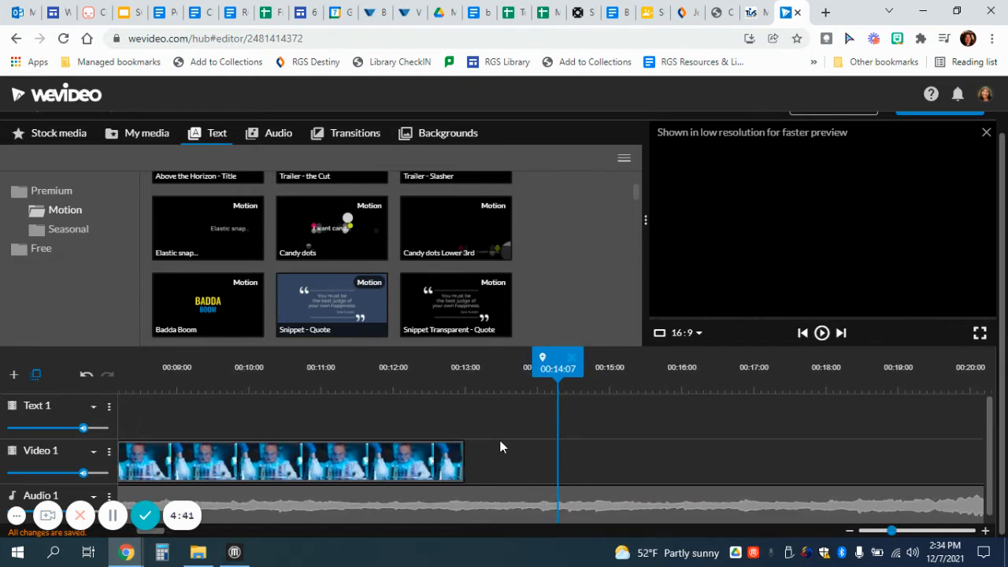
scroll(501, 447, left, 8)
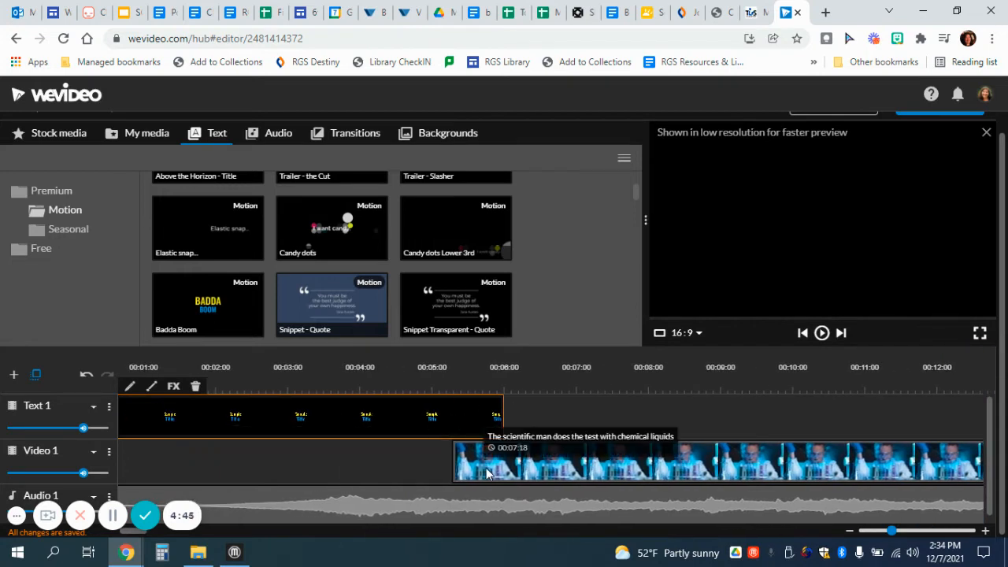
- Drag the chemistry clip right so it starts at 00:06:00
click(486, 473)
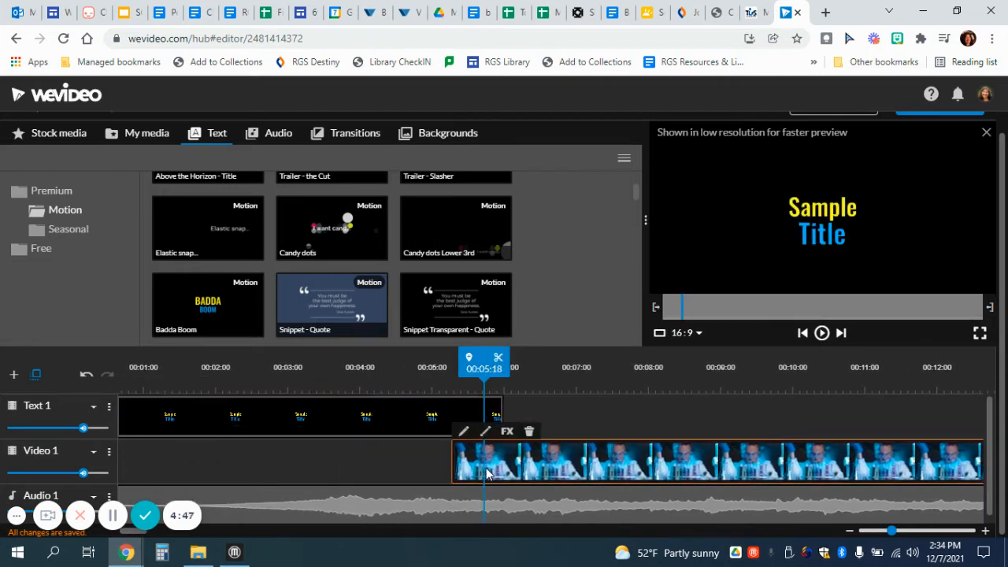
drag(486, 472, 532, 472)
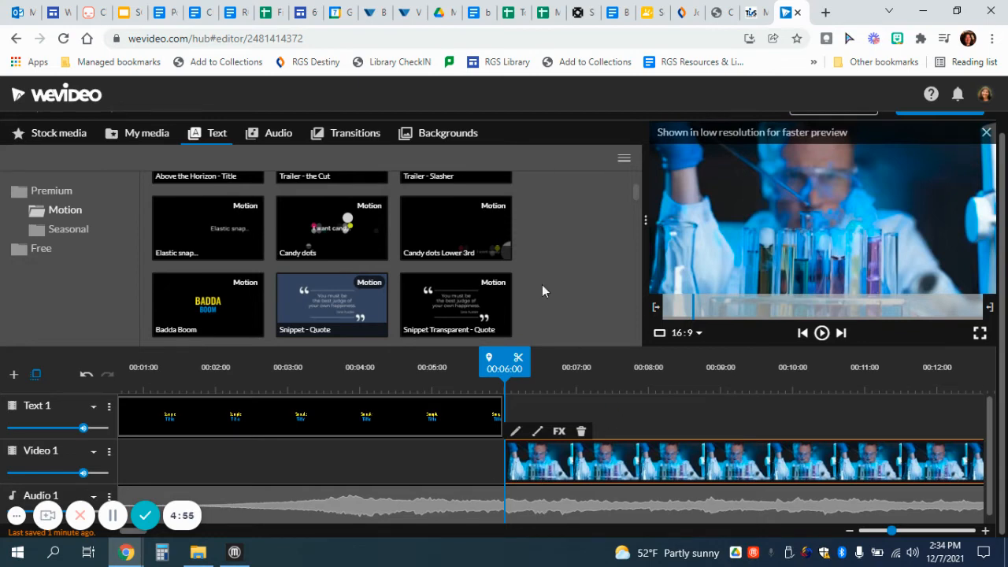
- Add a Dip To Black transition before the chemistry clip and play it back from about 3 s
click(335, 142)
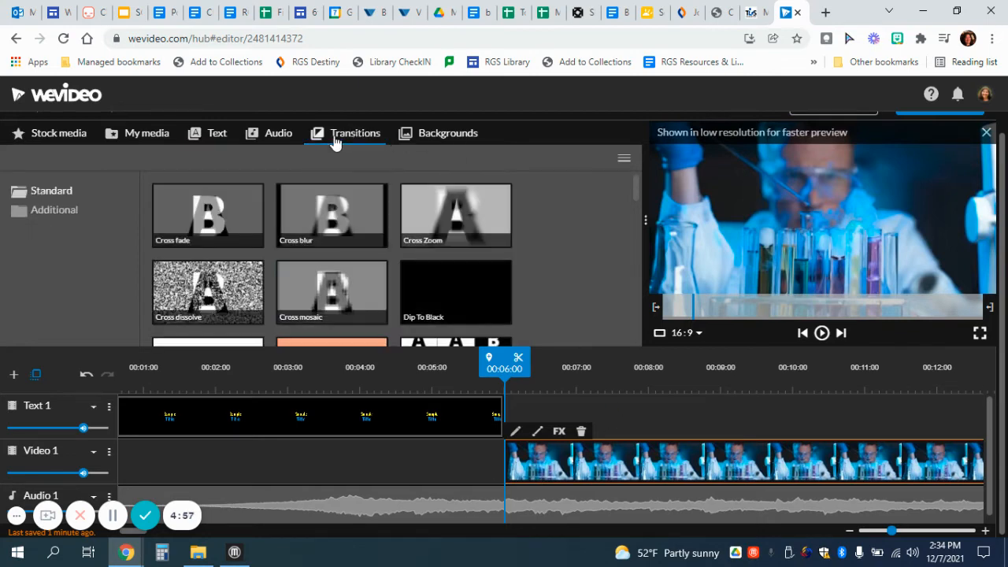
click(335, 211)
drag(437, 307, 526, 479)
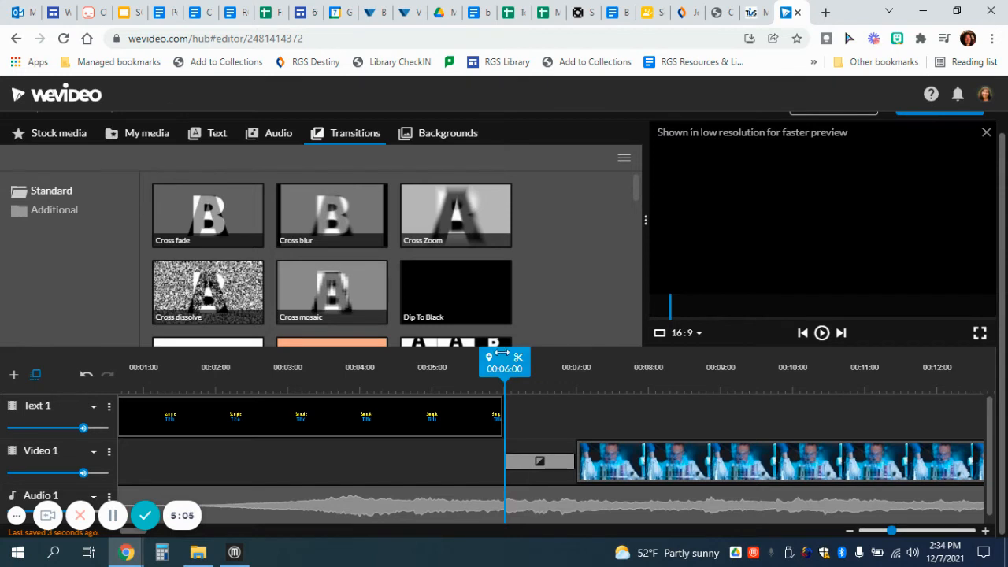
drag(488, 364, 335, 362)
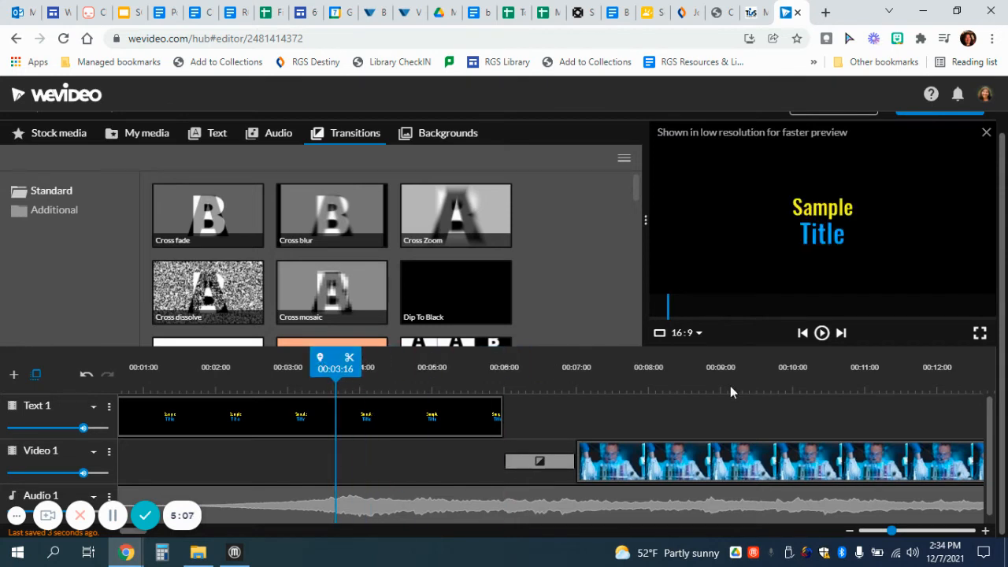
click(823, 334)
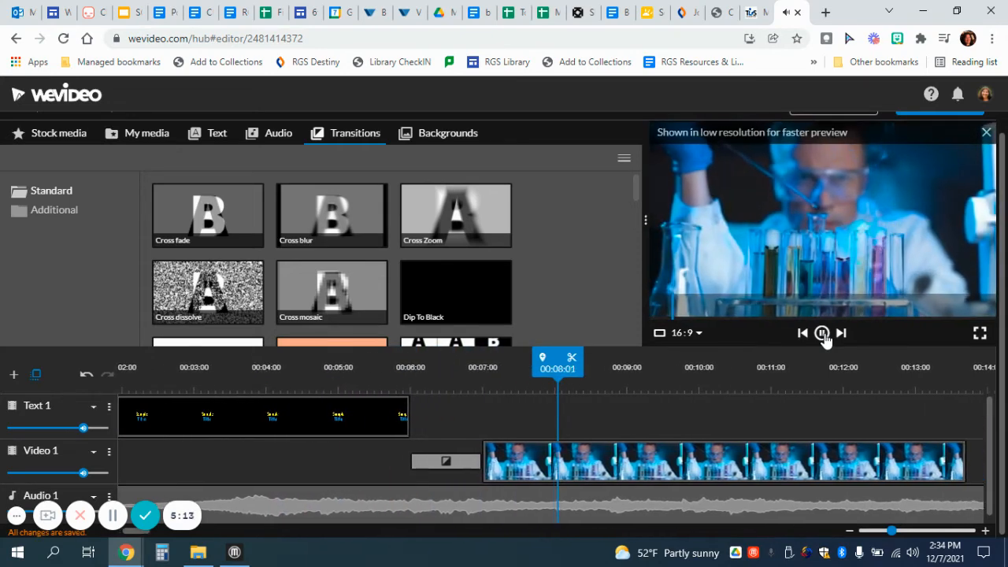
click(823, 333)
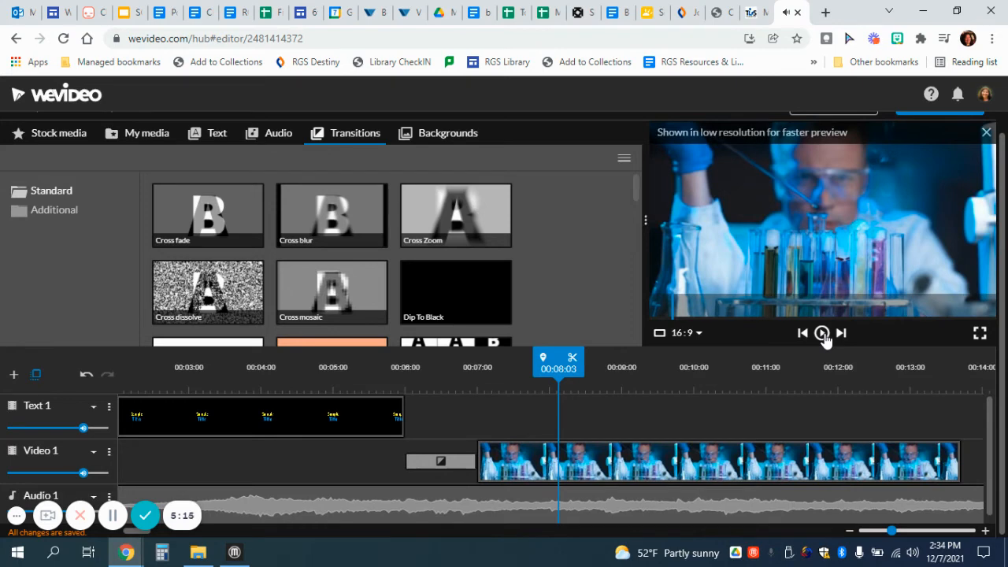
- Delete the transition between the Sample Title and the chemistry clip
click(435, 468)
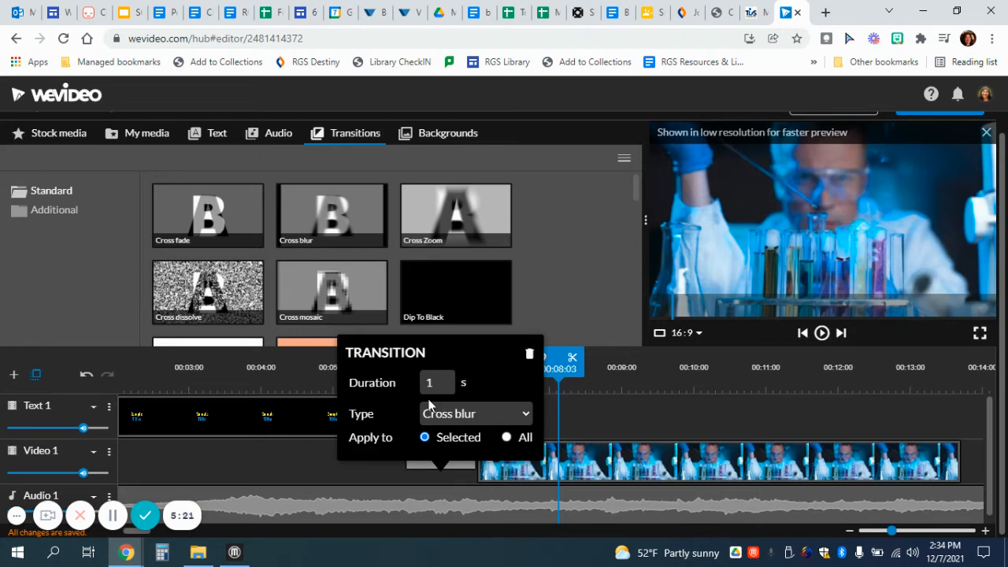
click(530, 358)
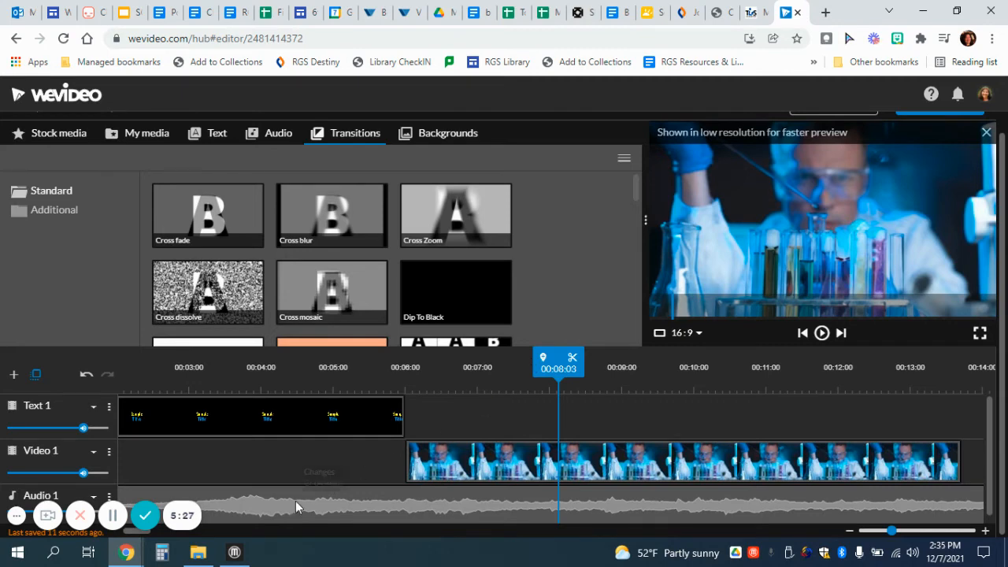
scroll(295, 504, left, 3)
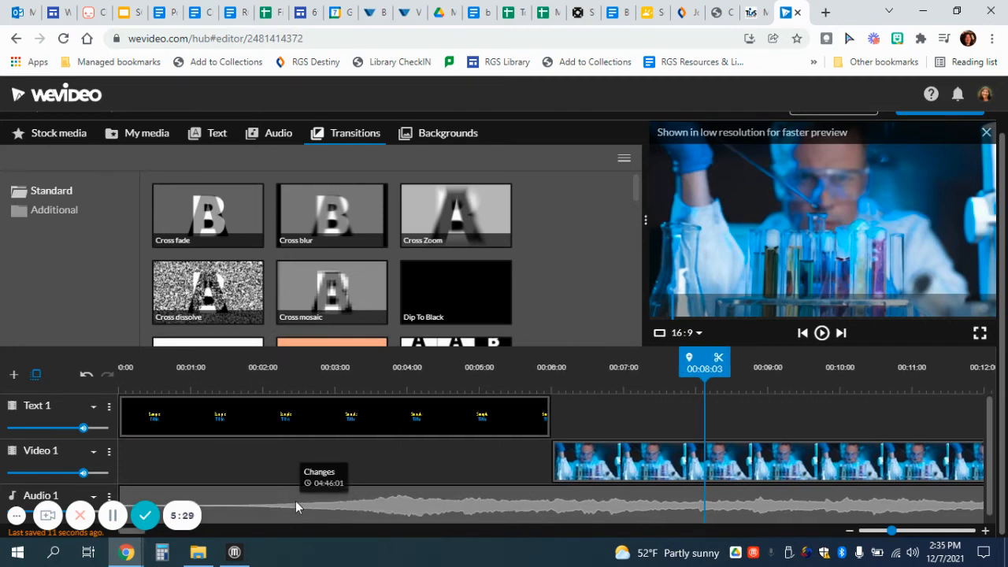
- Give the music clip on Audio 1 a 1-second fade in and out and lower its volume to 48%
click(17, 516)
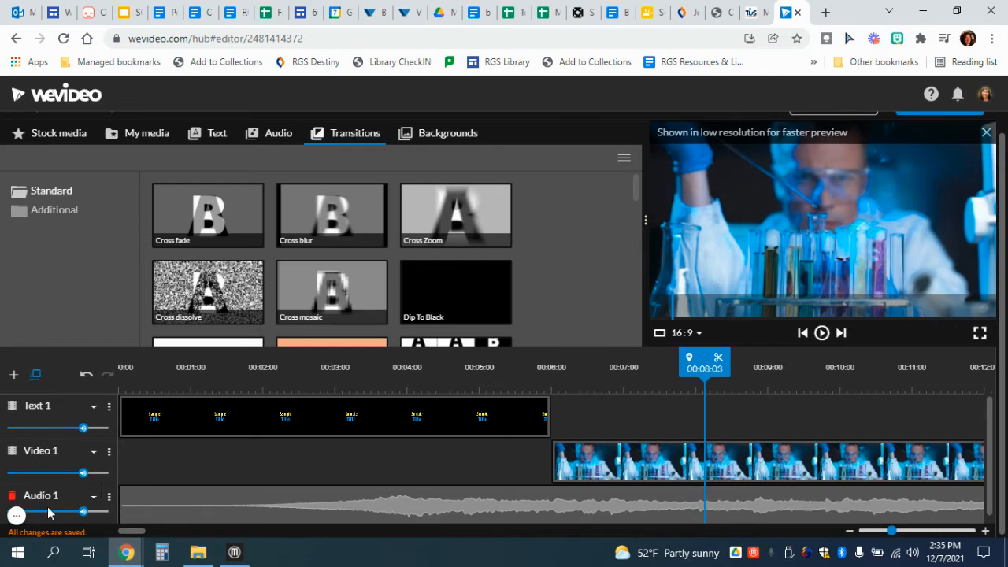
click(158, 499)
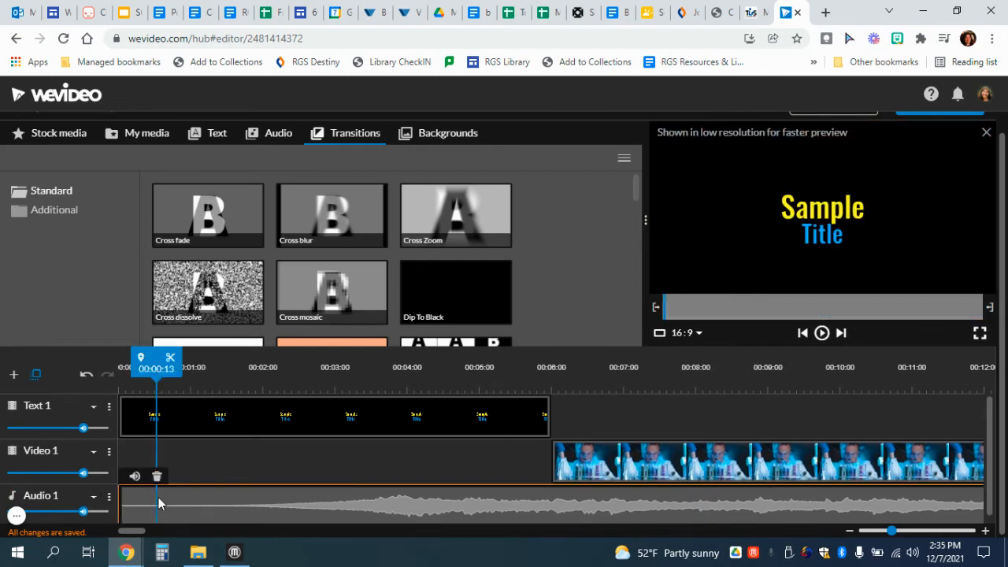
click(134, 477)
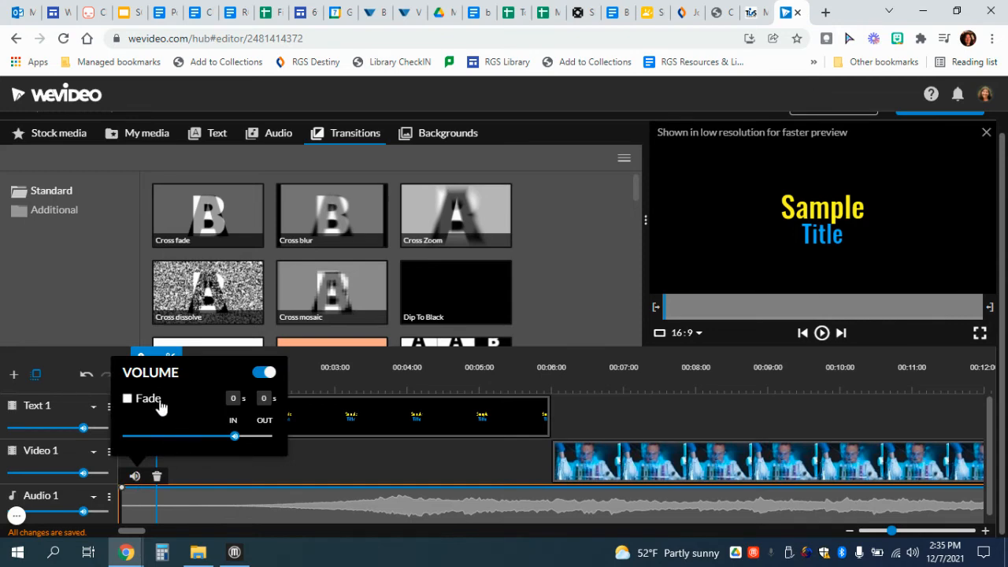
click(127, 399)
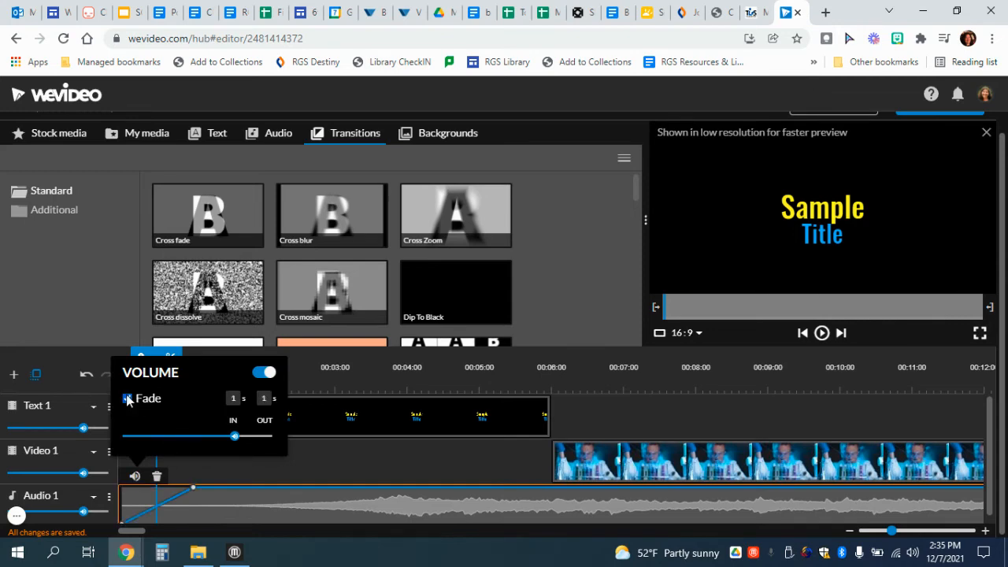
click(194, 491)
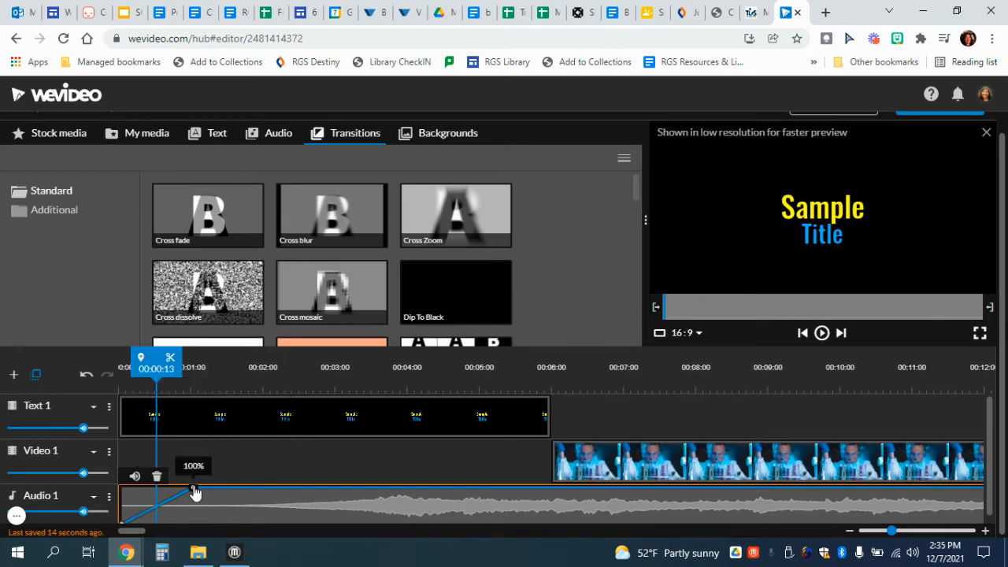
drag(195, 492, 194, 511)
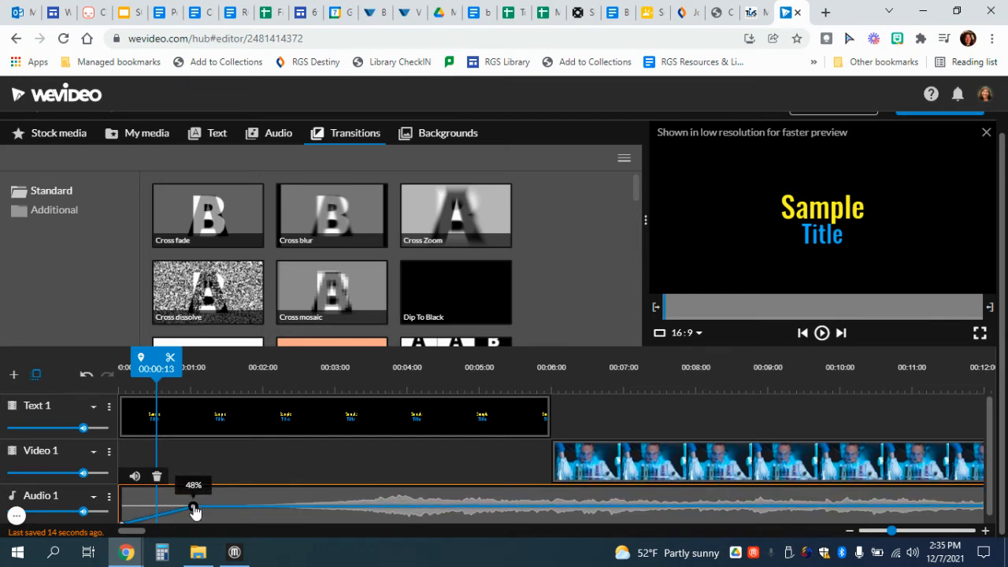
- Trim the music clip's end back to about 30 seconds, at the 00:30:03 mark
scroll(194, 510, right, 10)
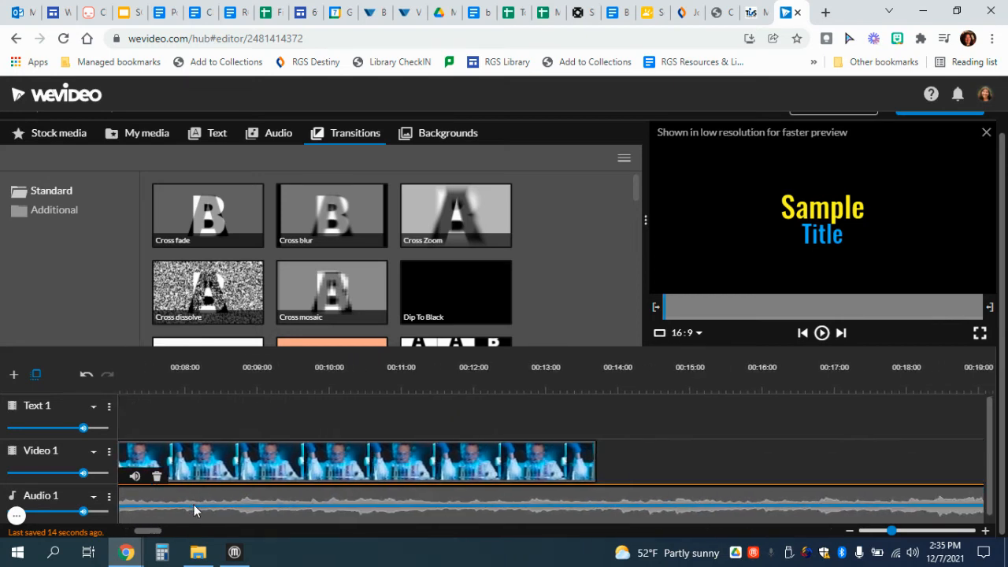
scroll(193, 505, right, 20)
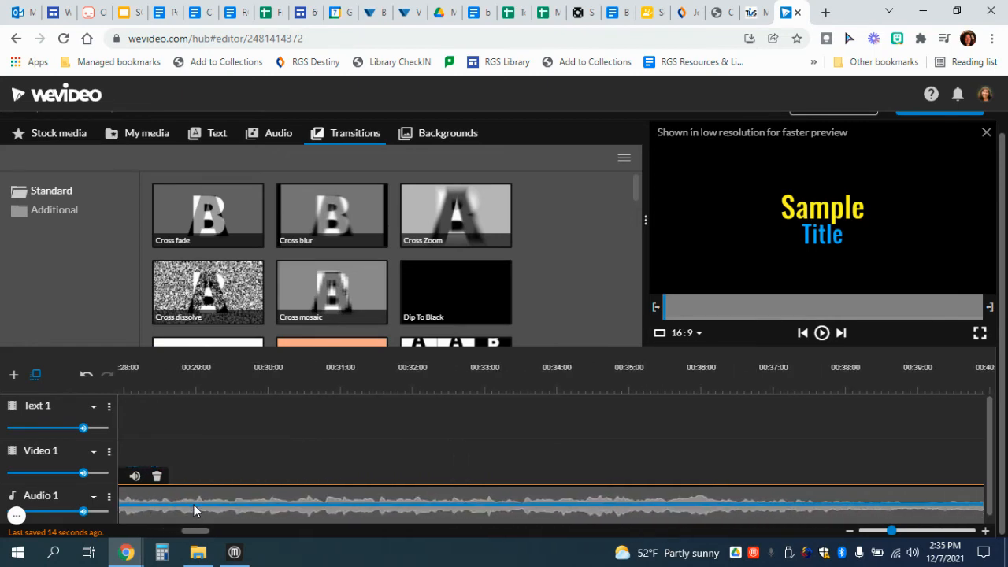
scroll(194, 505, right, 20)
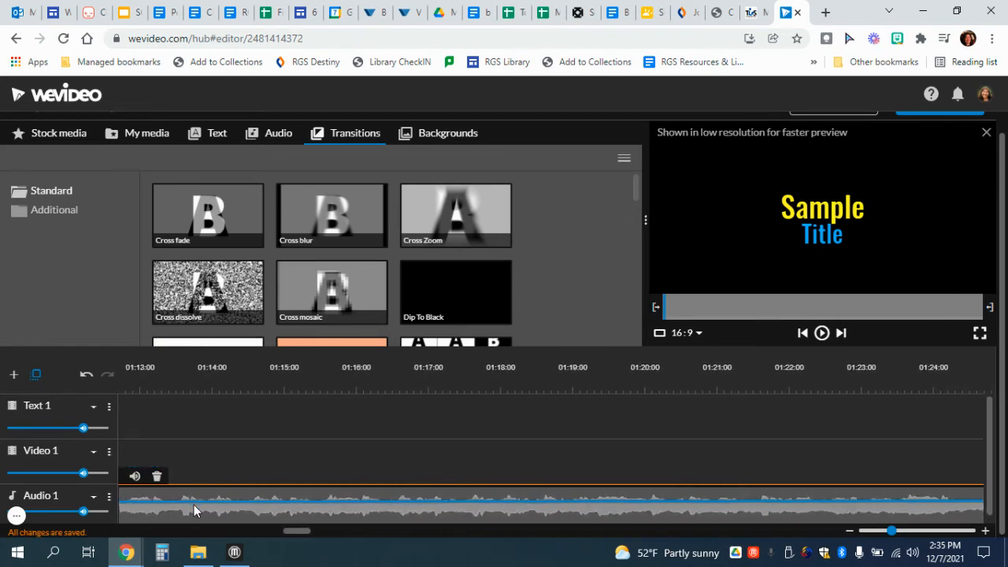
scroll(194, 505, right, 20)
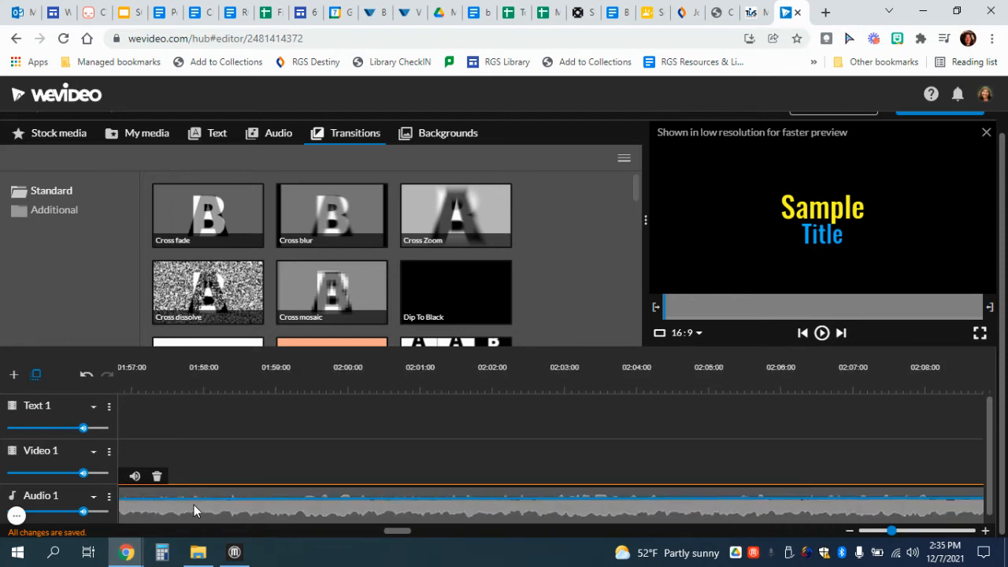
scroll(194, 505, right, 2)
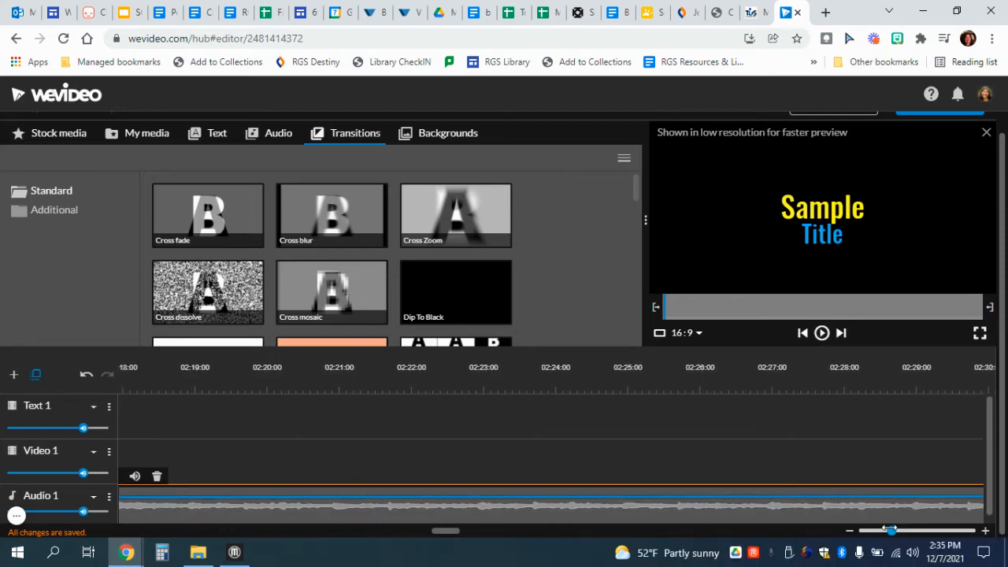
double_click(889, 530)
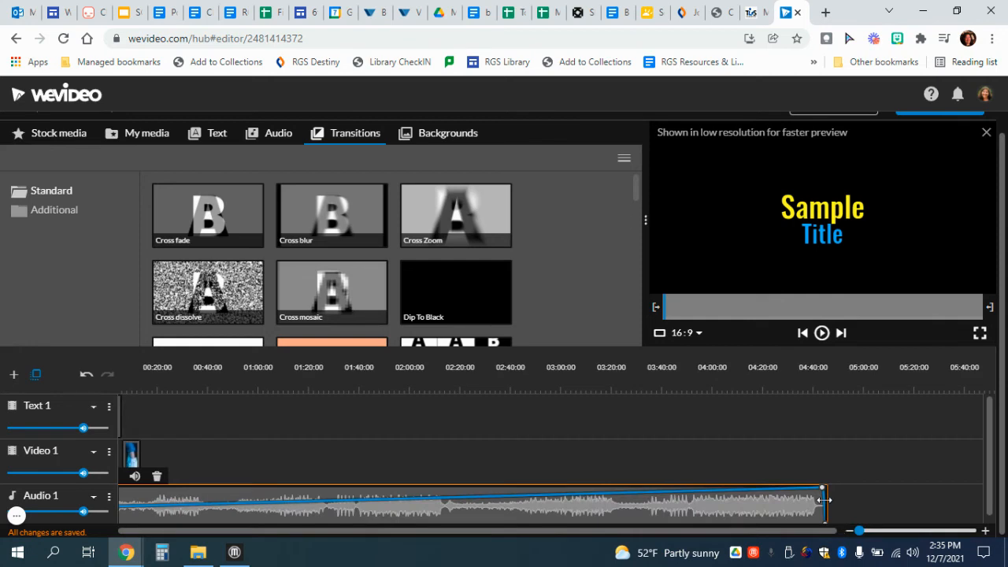
drag(824, 500, 181, 523)
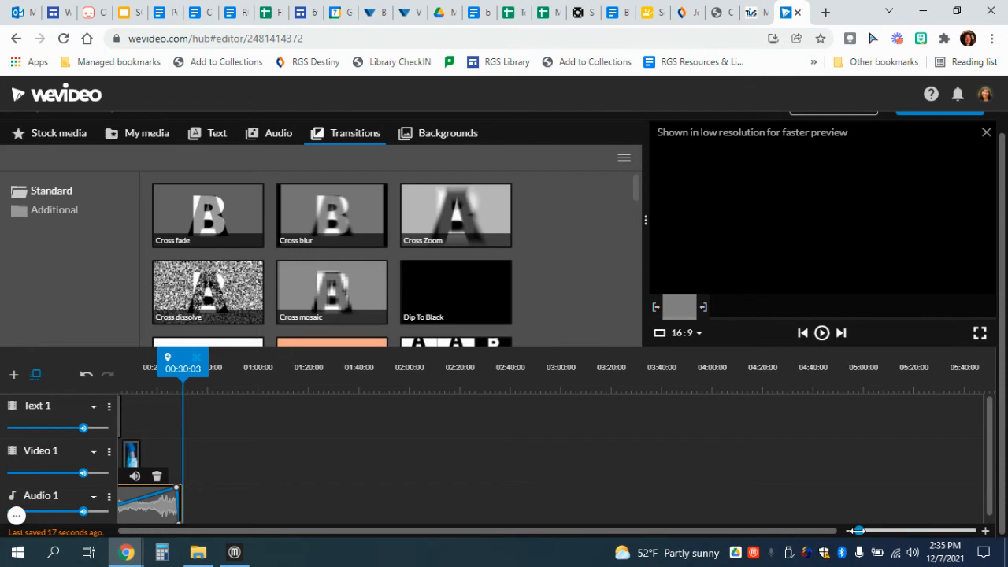
- Lower the music's end volume point, then add a mid-clip volume keyframe dropped to 12%
drag(859, 530, 871, 530)
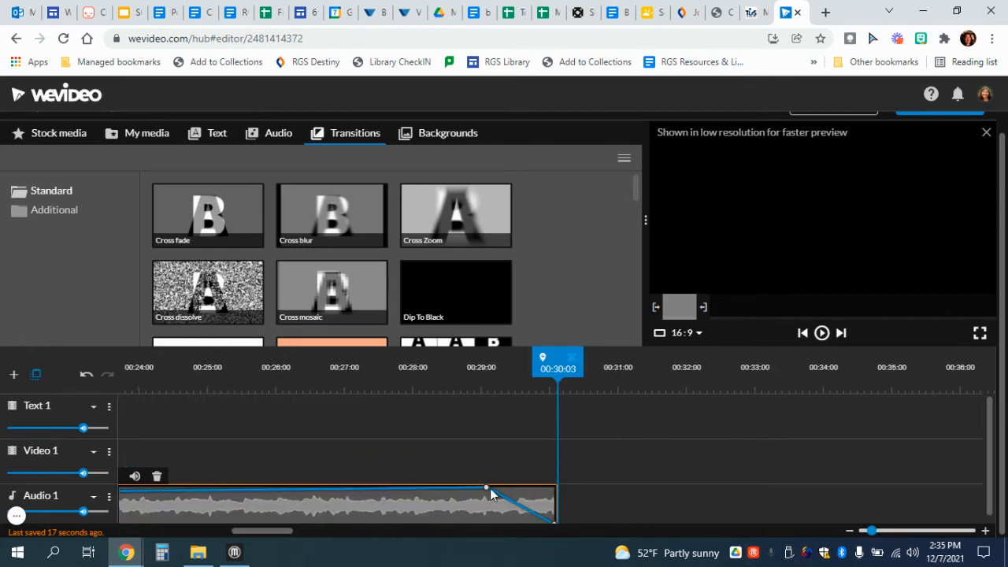
mouse_move(487, 490)
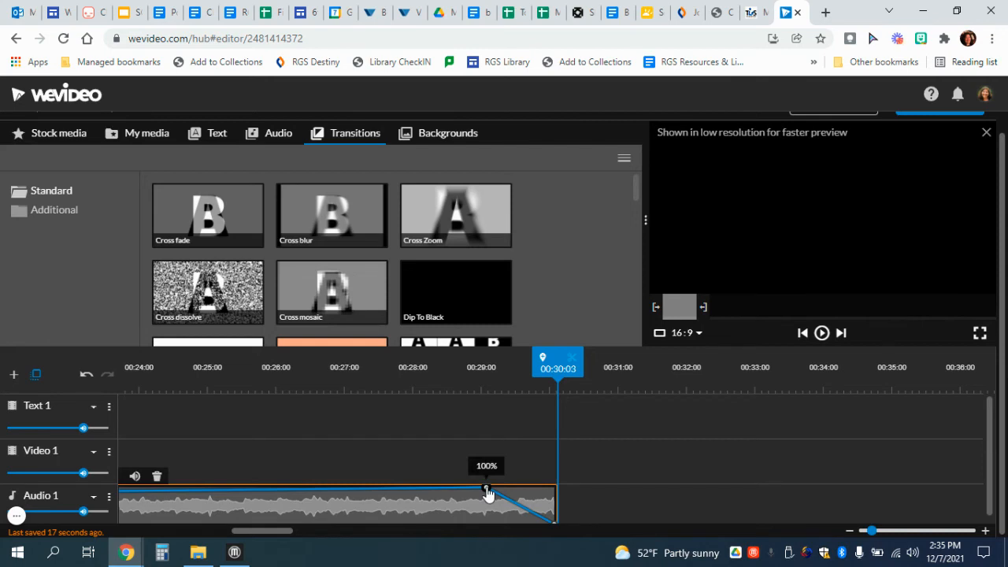
drag(487, 490, 487, 512)
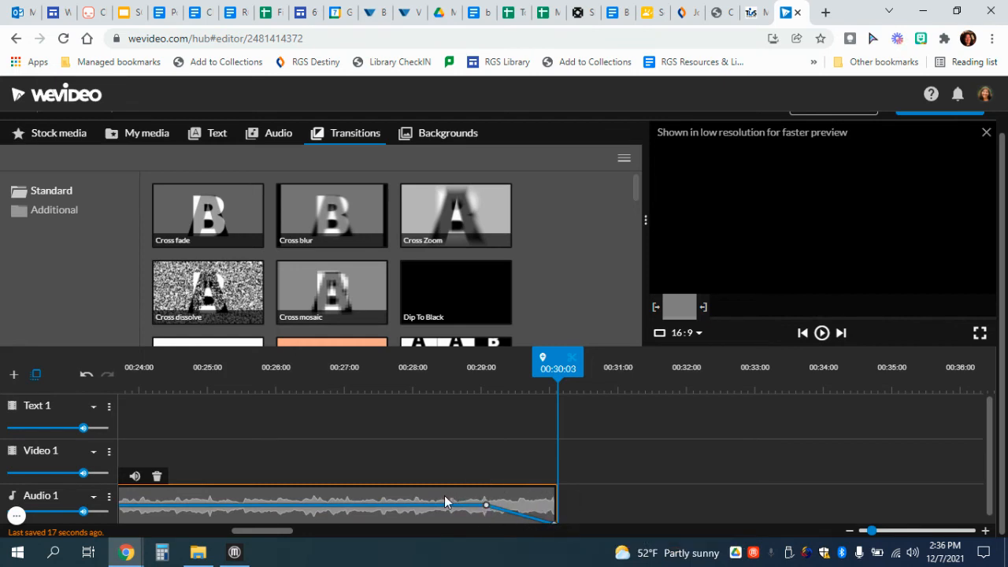
click(345, 505)
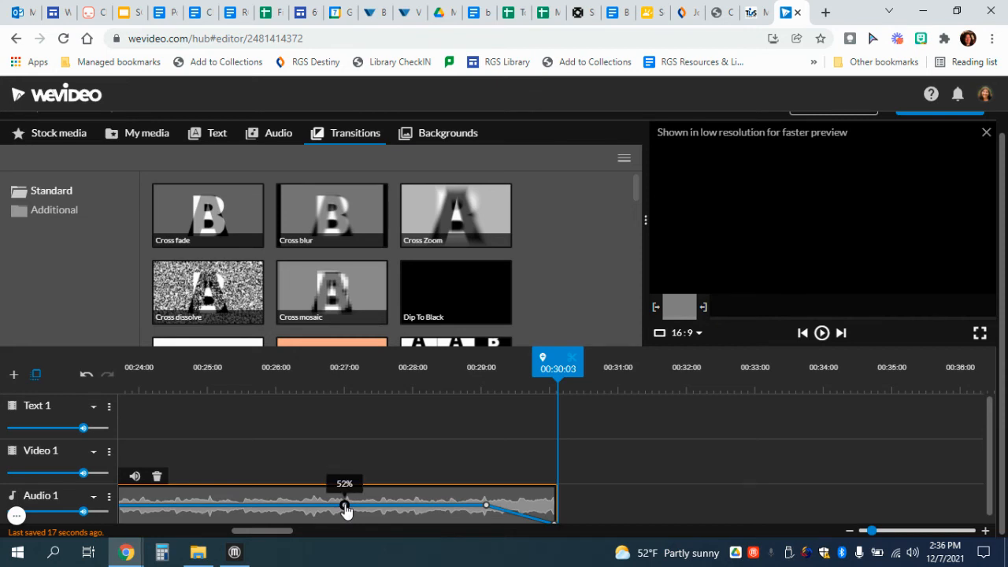
drag(345, 509, 344, 526)
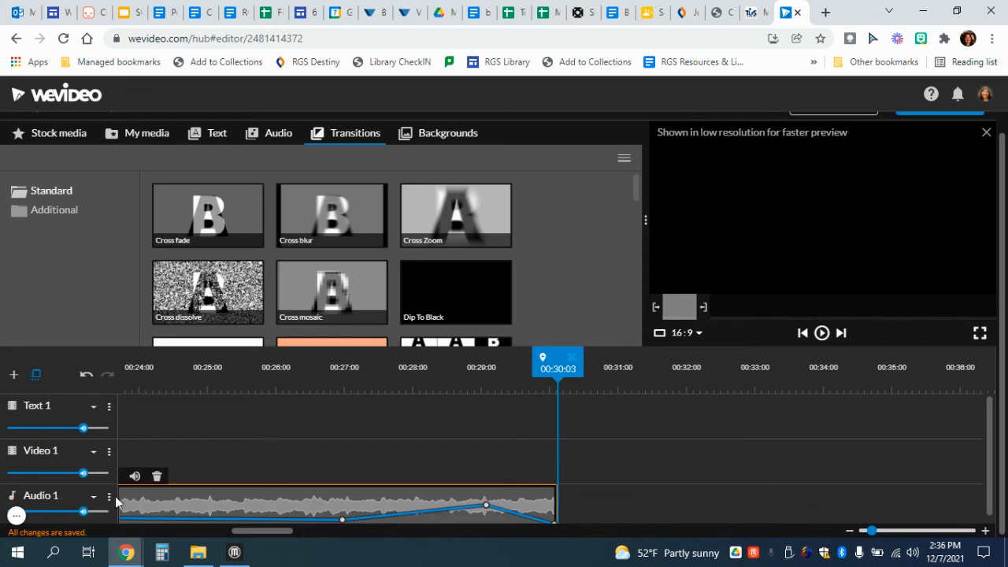
- Add an empty audio track, keeping the default name Audio 2, beneath the music track
click(14, 379)
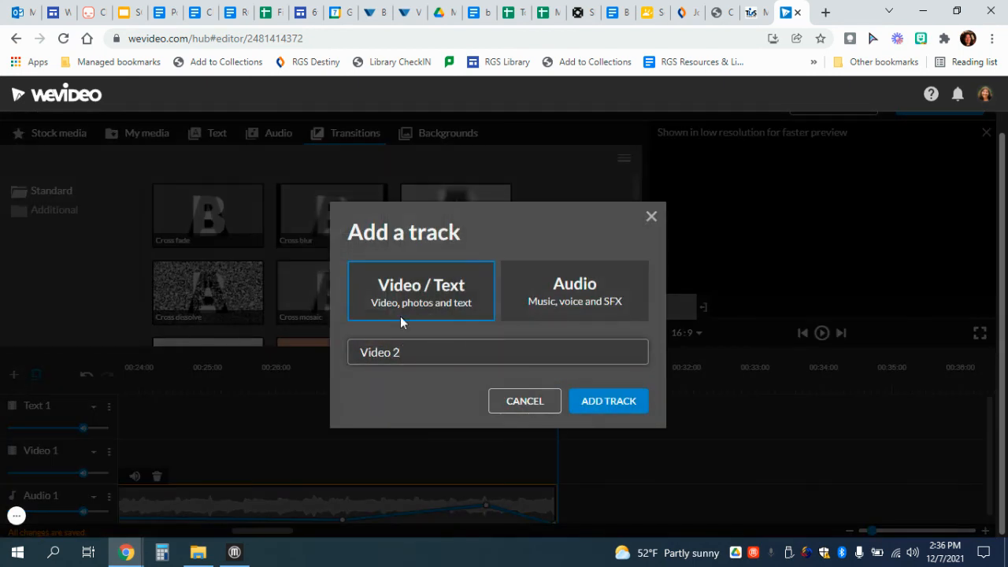
click(586, 302)
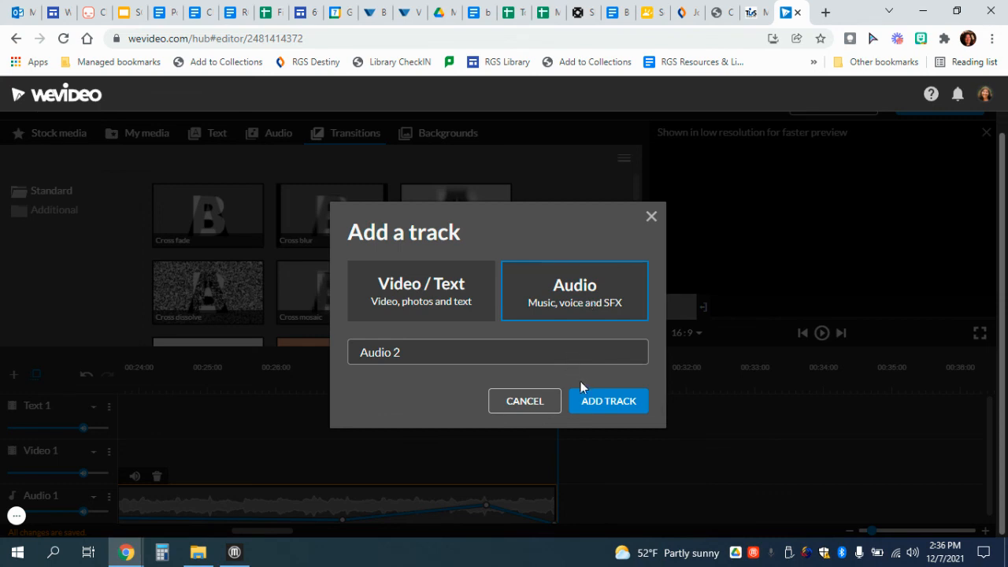
click(596, 400)
scroll(420, 470, down, 1)
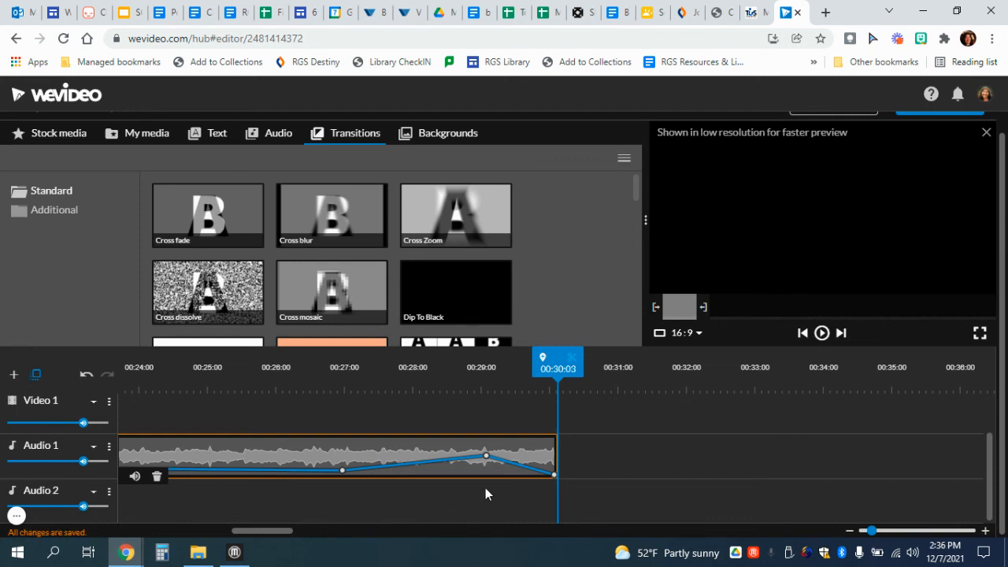
scroll(485, 493, up, 1)
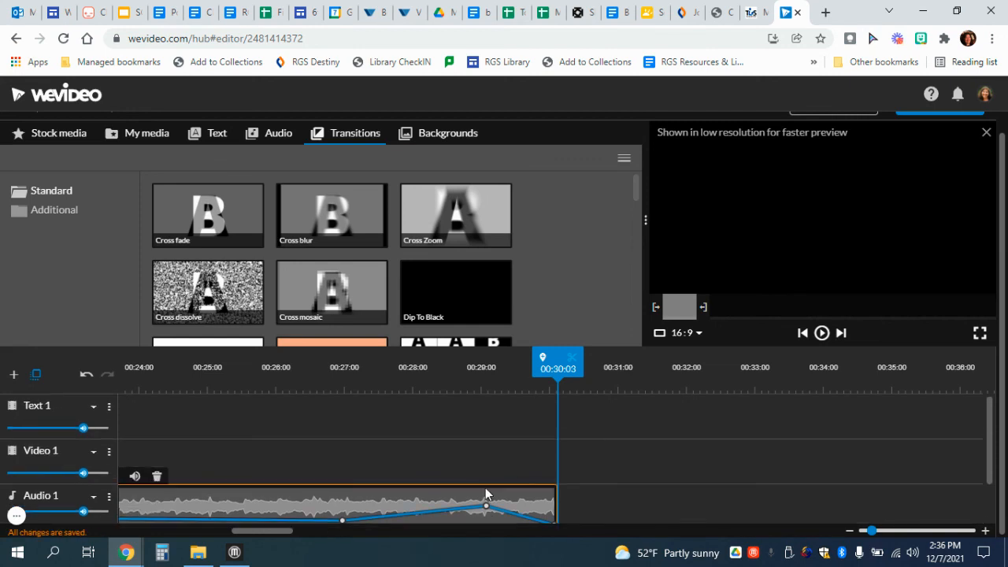
scroll(486, 494, down, 1)
scroll(485, 494, up, 1)
scroll(888, 320, up, 1)
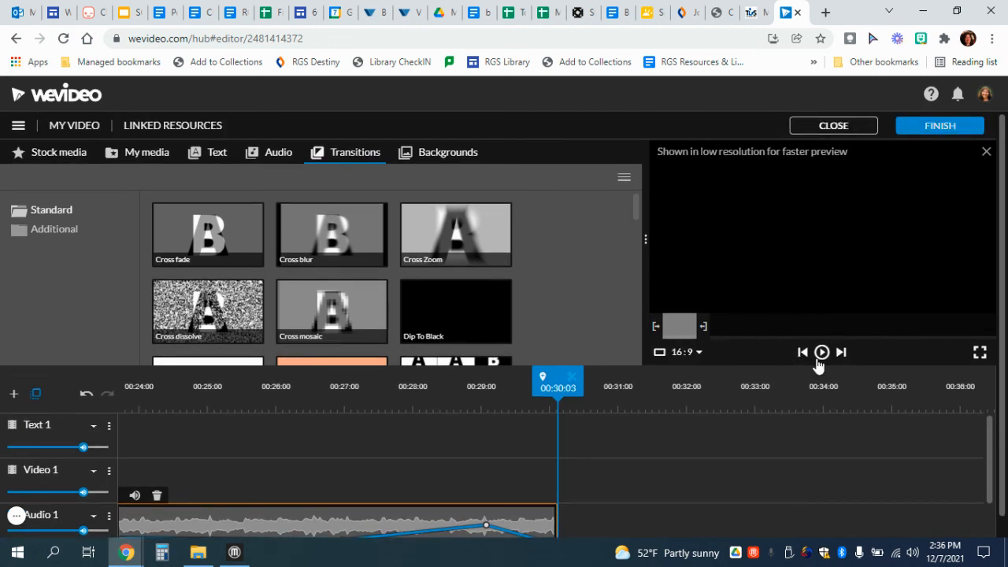